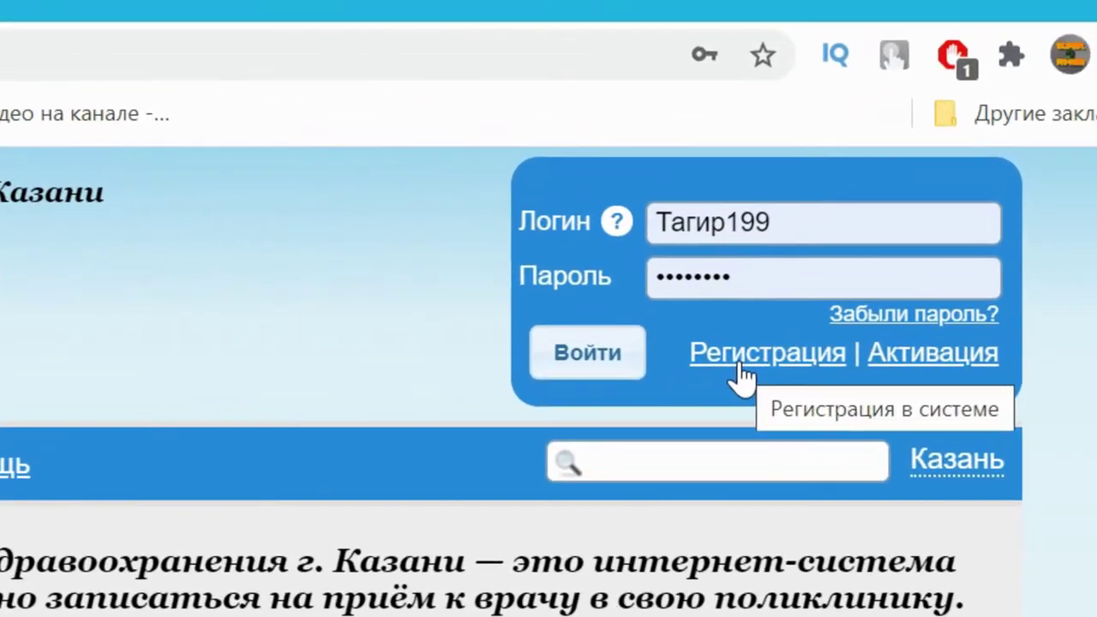
- Open the registration form and fill in the login (nickname) field with the saved login
click(838, 265)
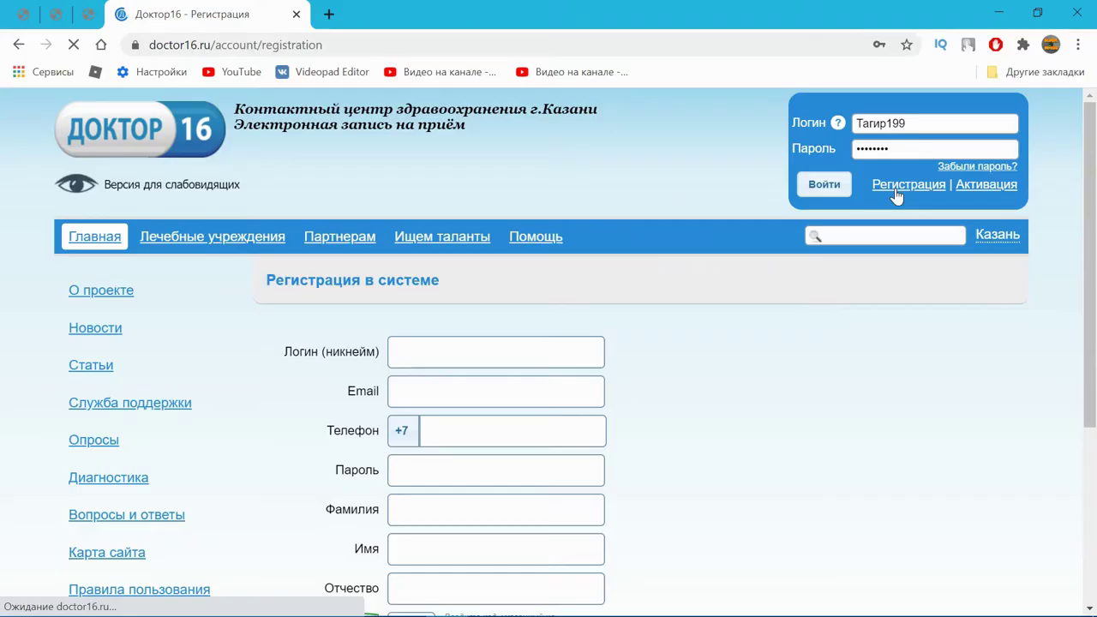
scroll(593, 262, down, 1)
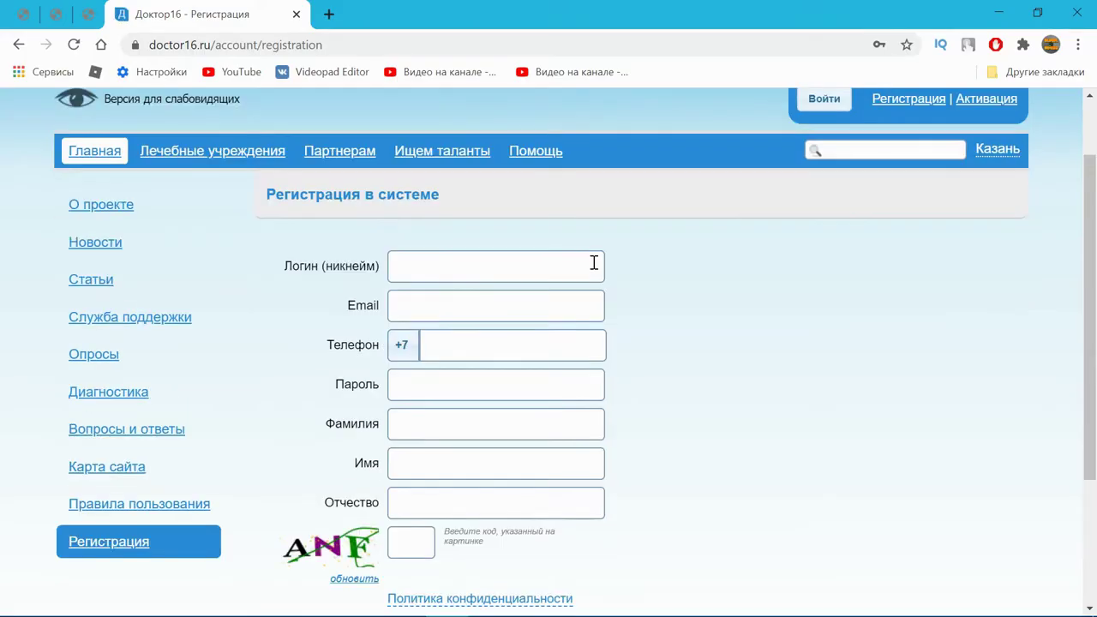
click(541, 266)
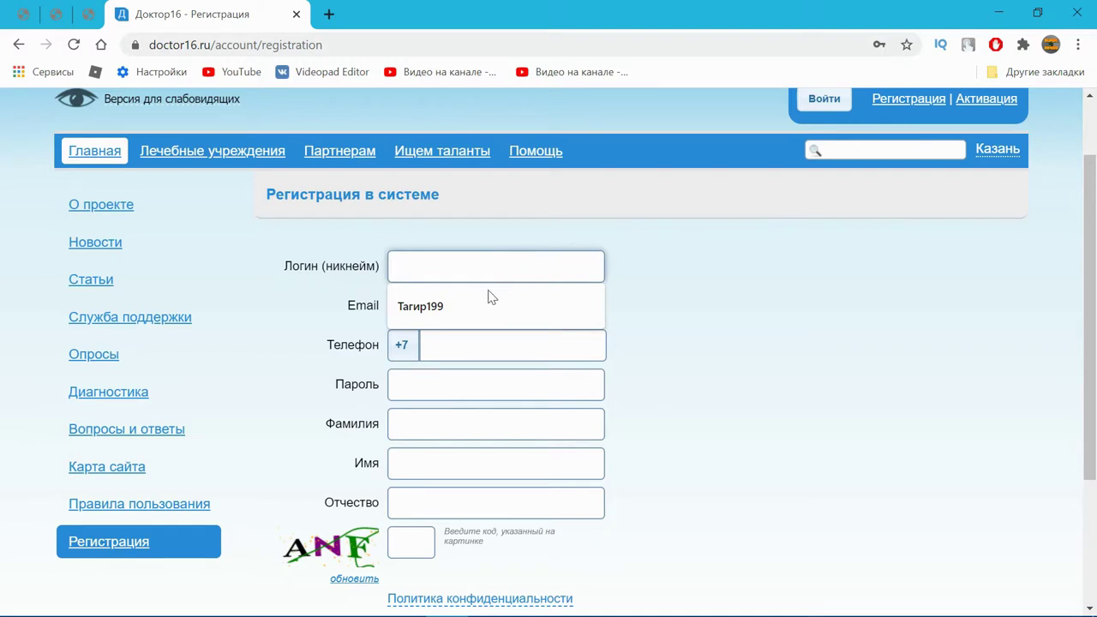
click(469, 307)
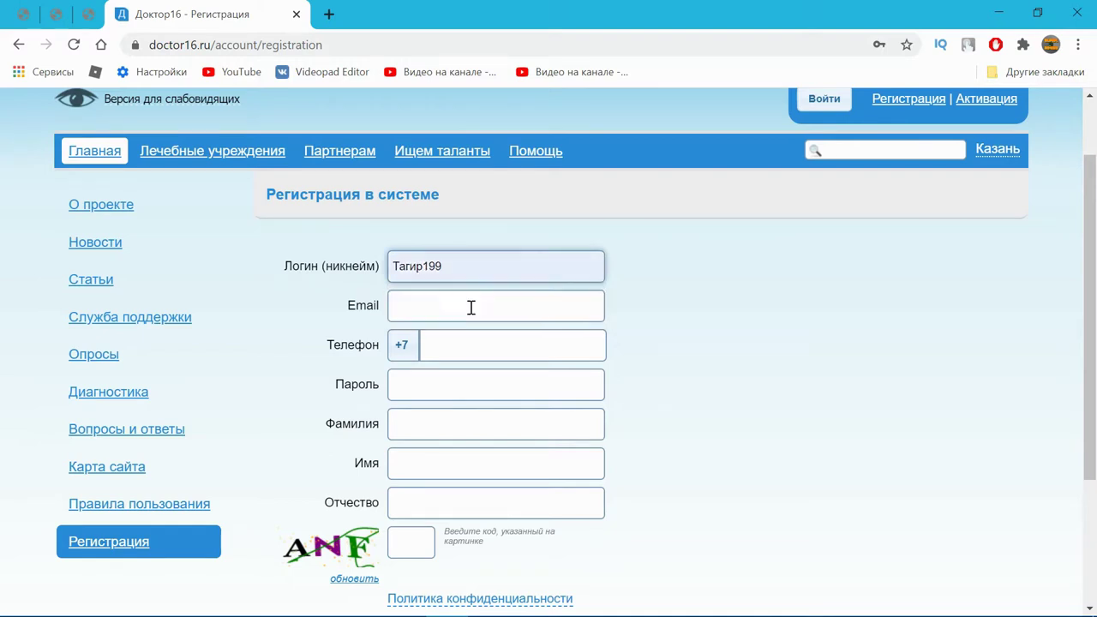
- Examine the registration form's email, phone, password, surname, first name, patronymic and picture code fields
scroll(729, 303, up, 1)
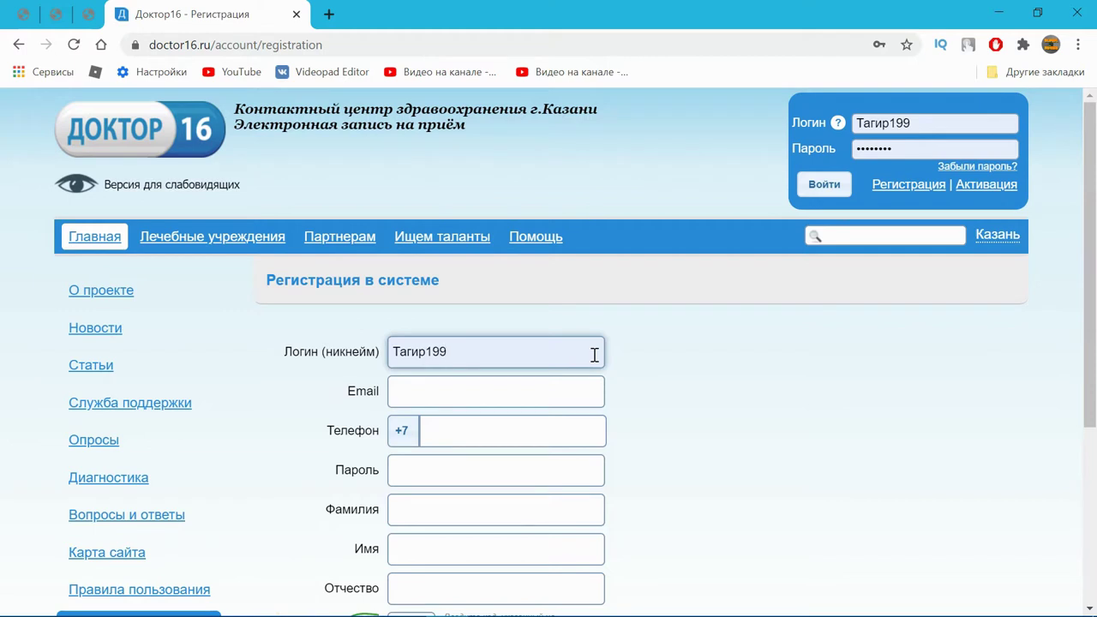
scroll(594, 355, down, 1)
click(473, 310)
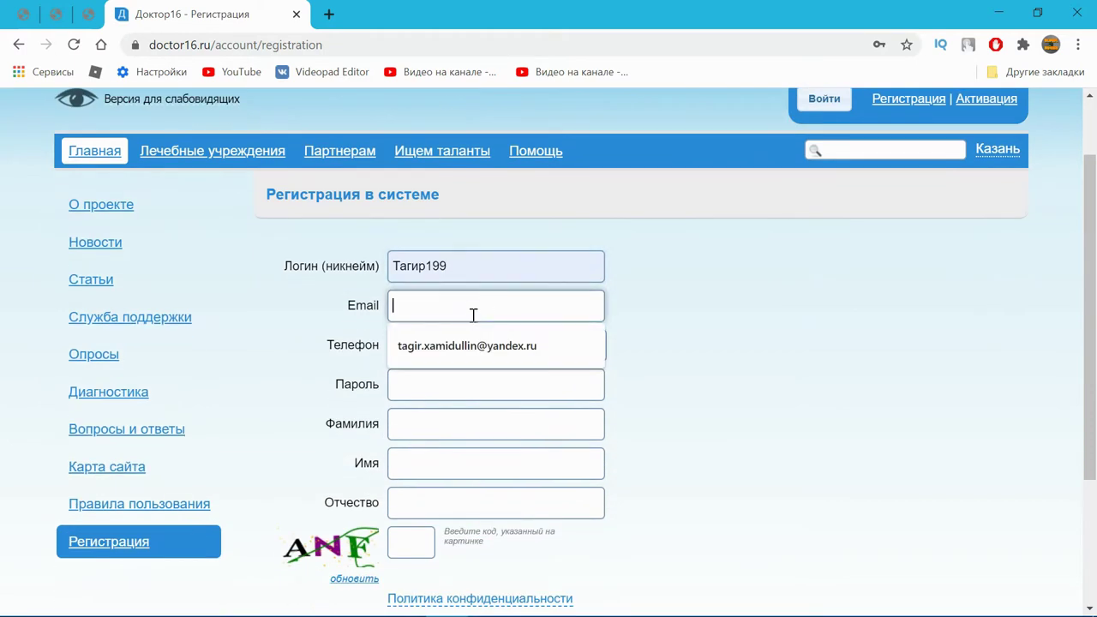
click(517, 356)
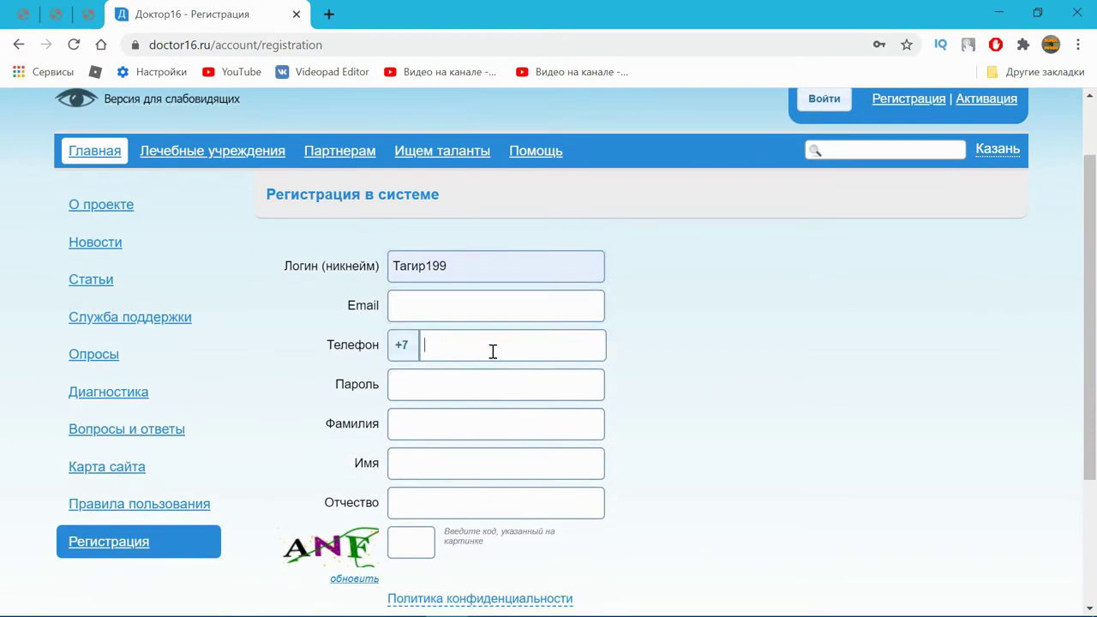
click(493, 387)
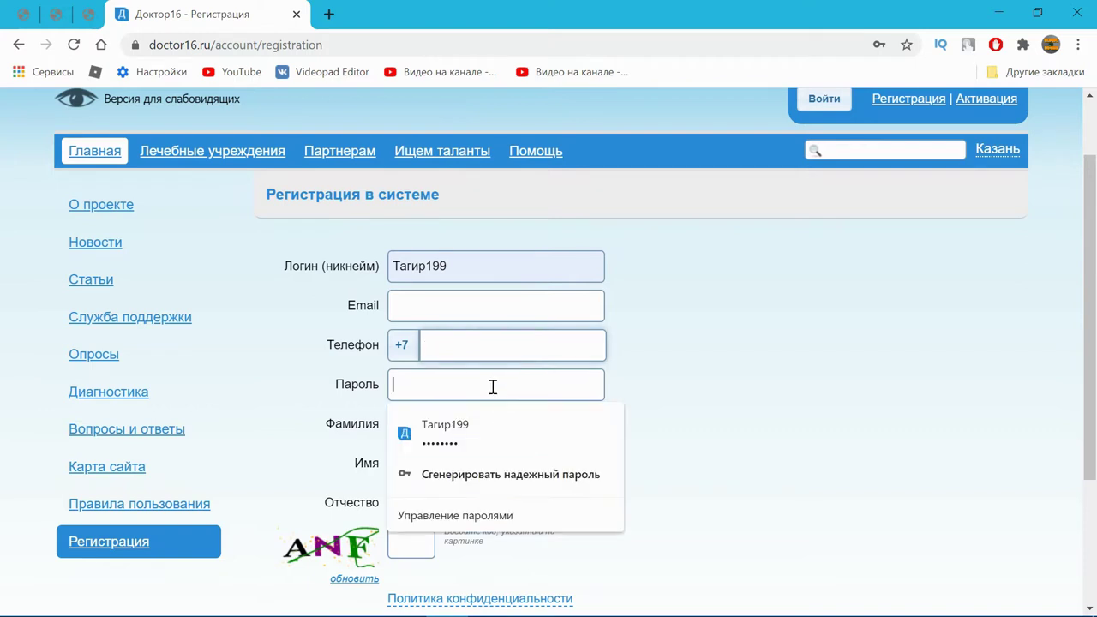
click(708, 423)
click(538, 431)
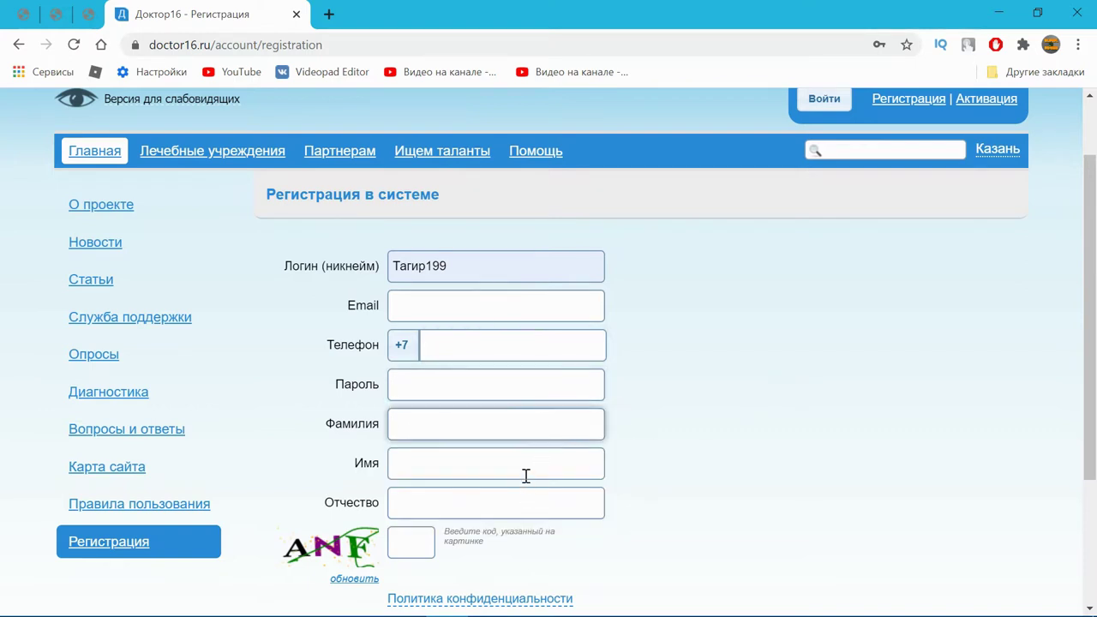
click(526, 475)
click(688, 516)
click(558, 500)
scroll(624, 511, down, 1)
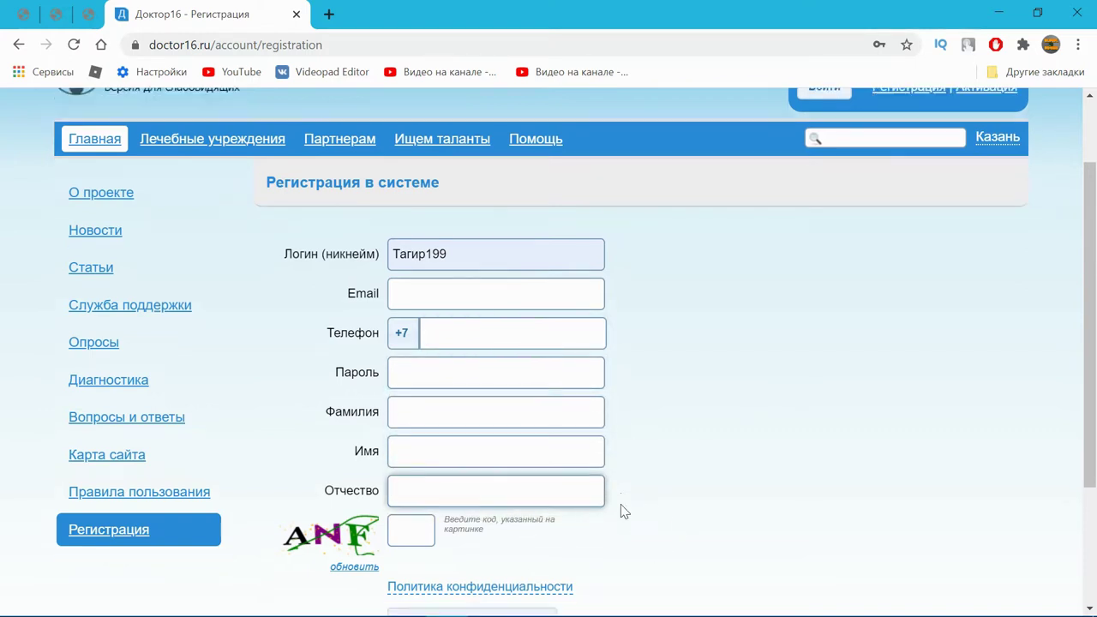
scroll(624, 512, down, 2)
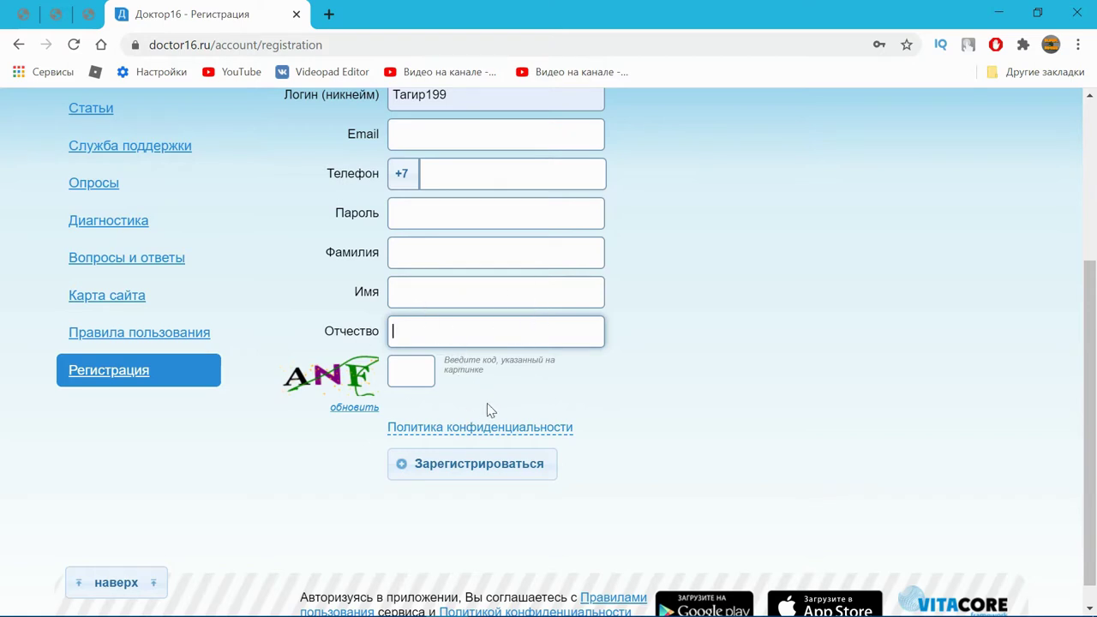
scroll(489, 401, up, 2)
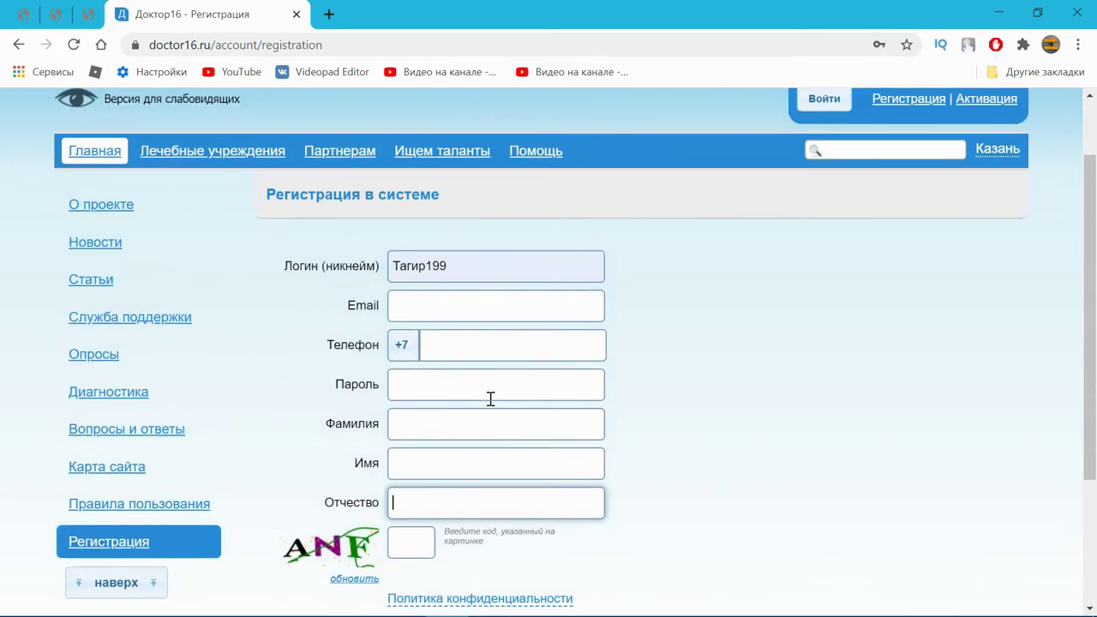
scroll(490, 398, up, 1)
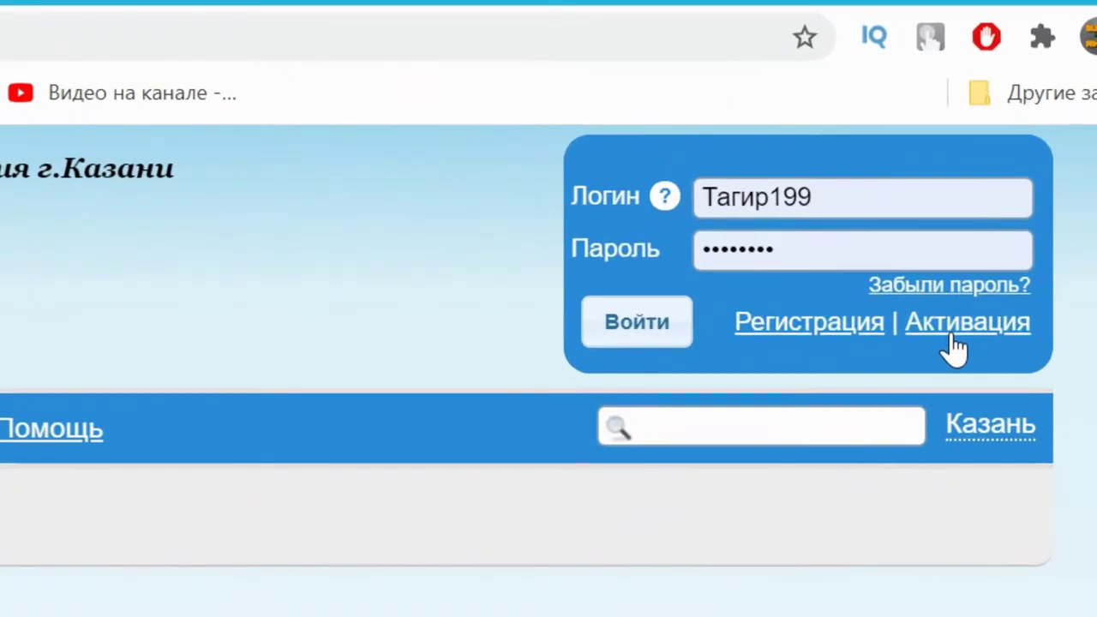
- Open the account activation page and examine the login and activation code fields
click(955, 347)
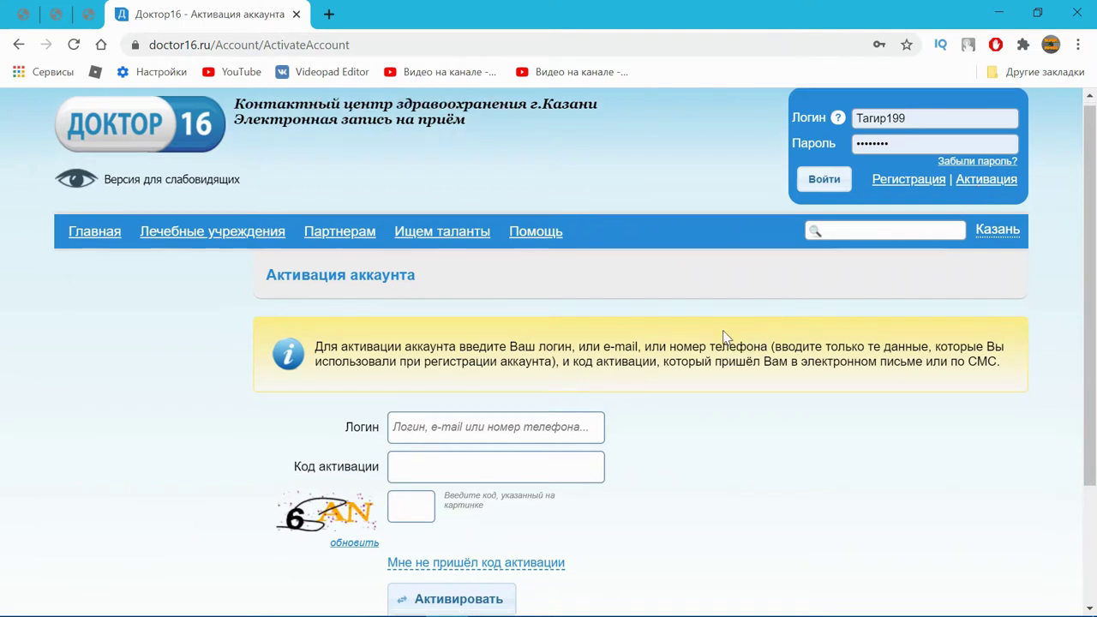
scroll(722, 336, down, 1)
click(417, 347)
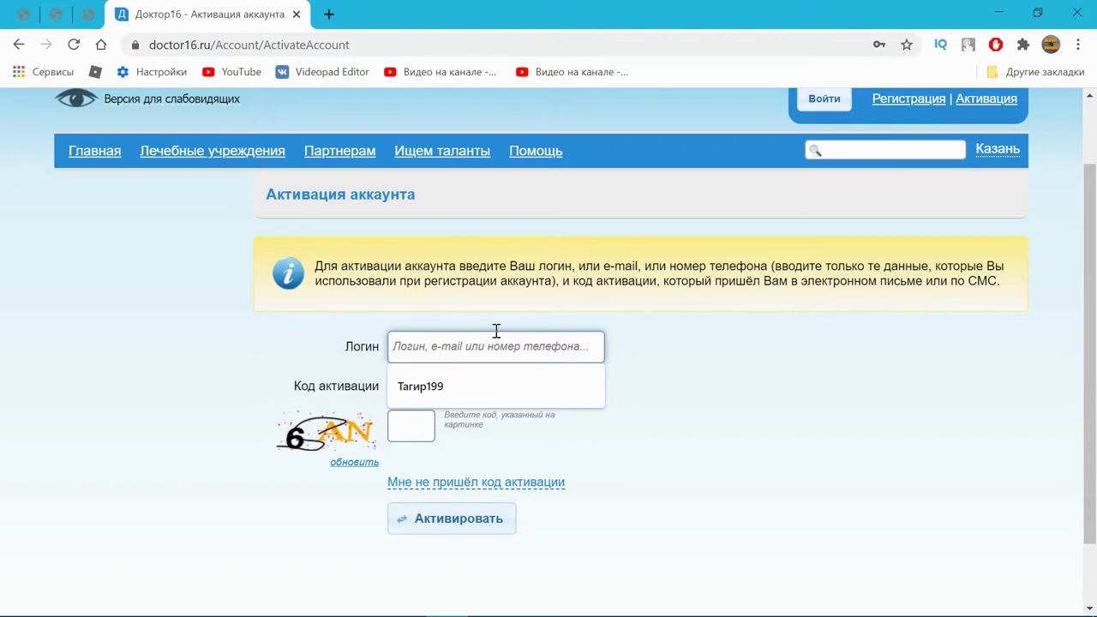
click(648, 360)
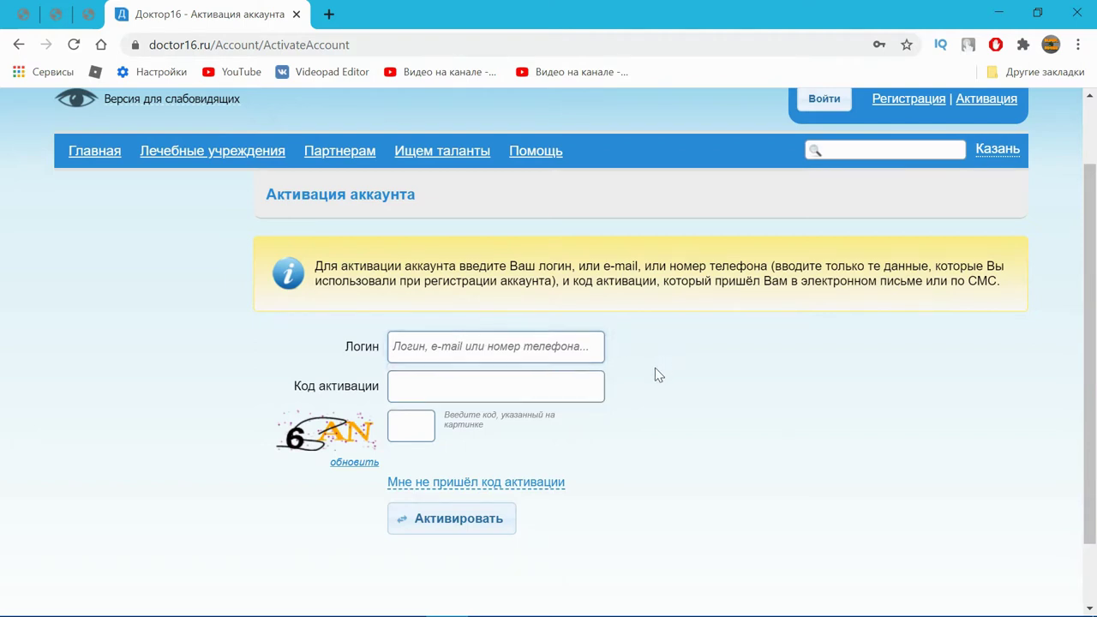
click(414, 386)
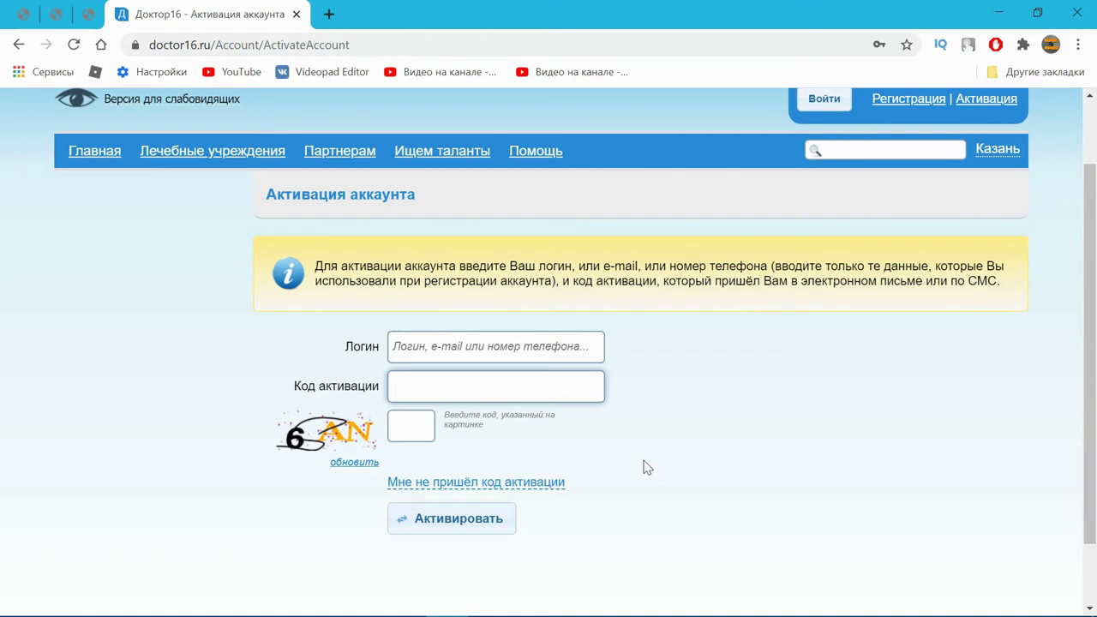
- Sign in with the saved login and account password, and open the personal cabinet
scroll(655, 449, up, 1)
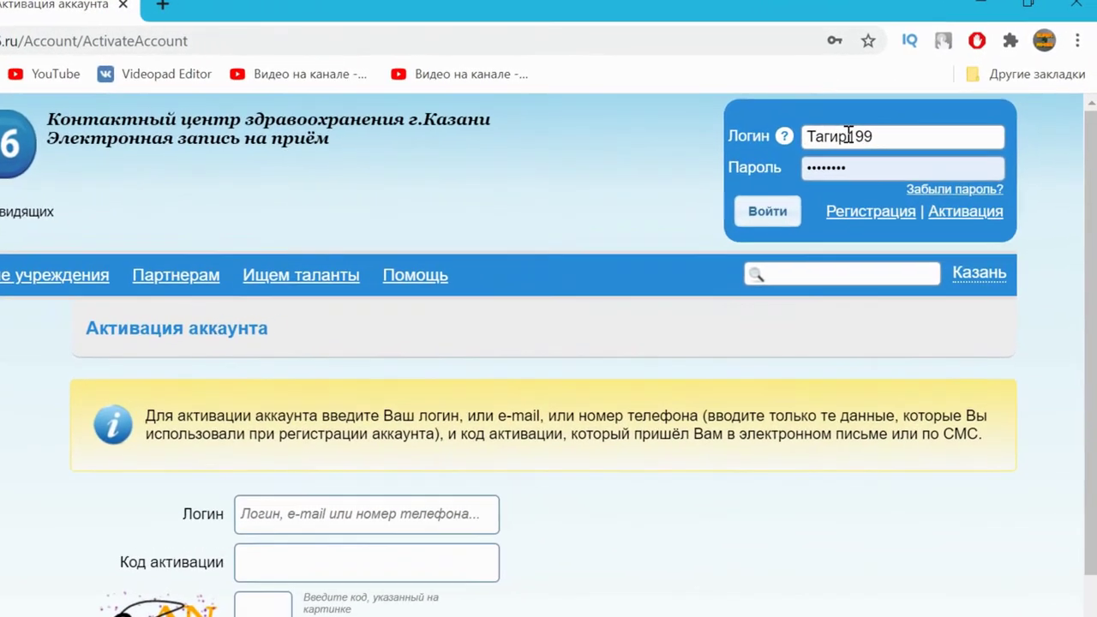
click(891, 133)
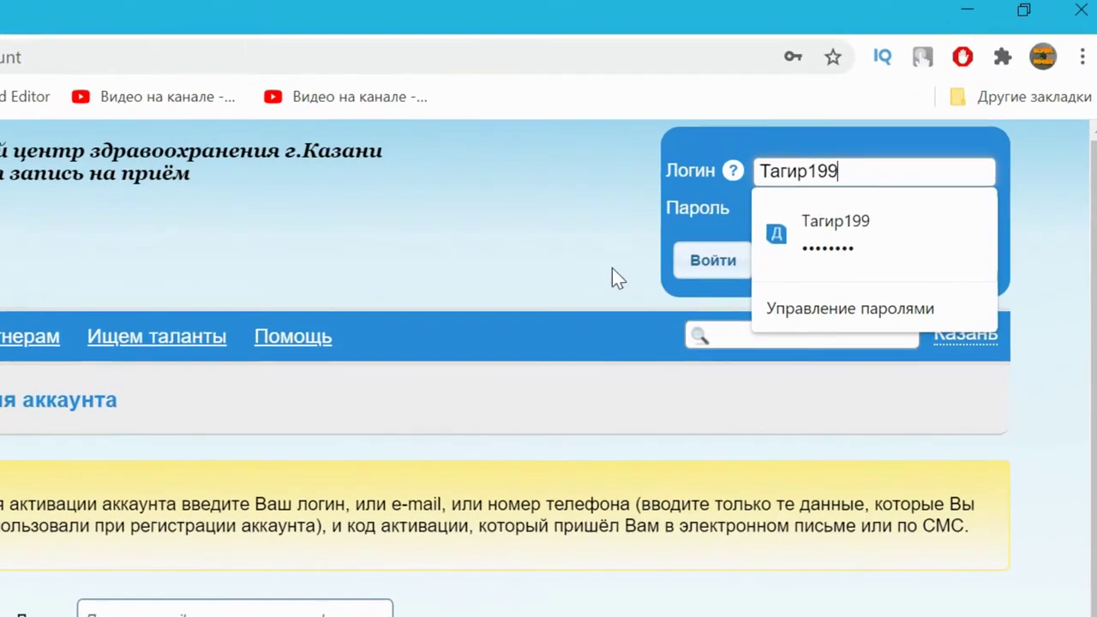
click(806, 221)
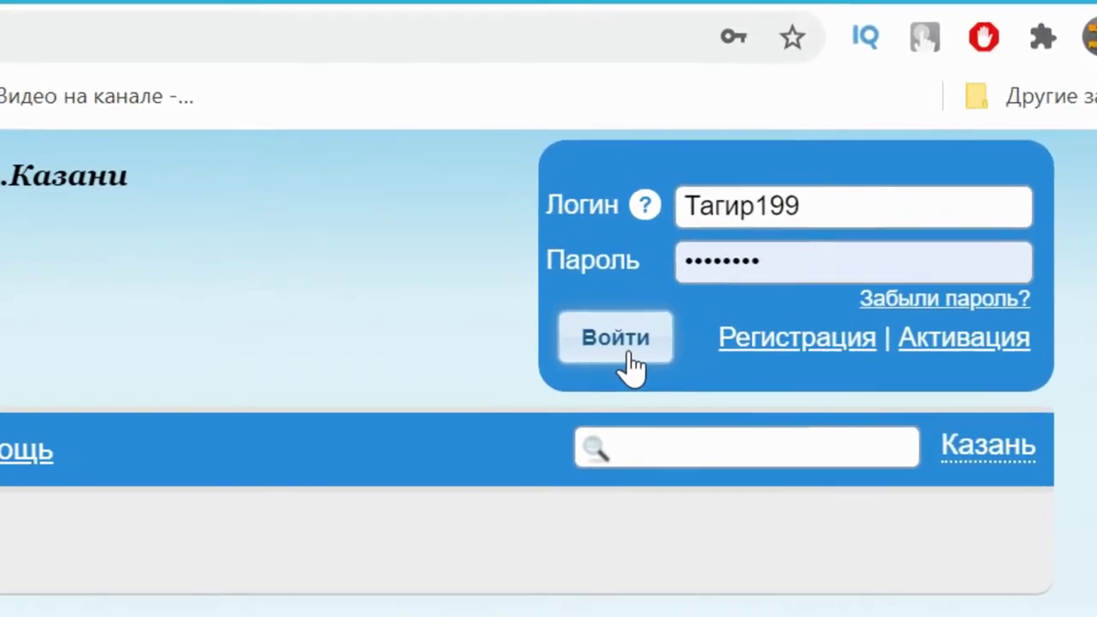
click(639, 345)
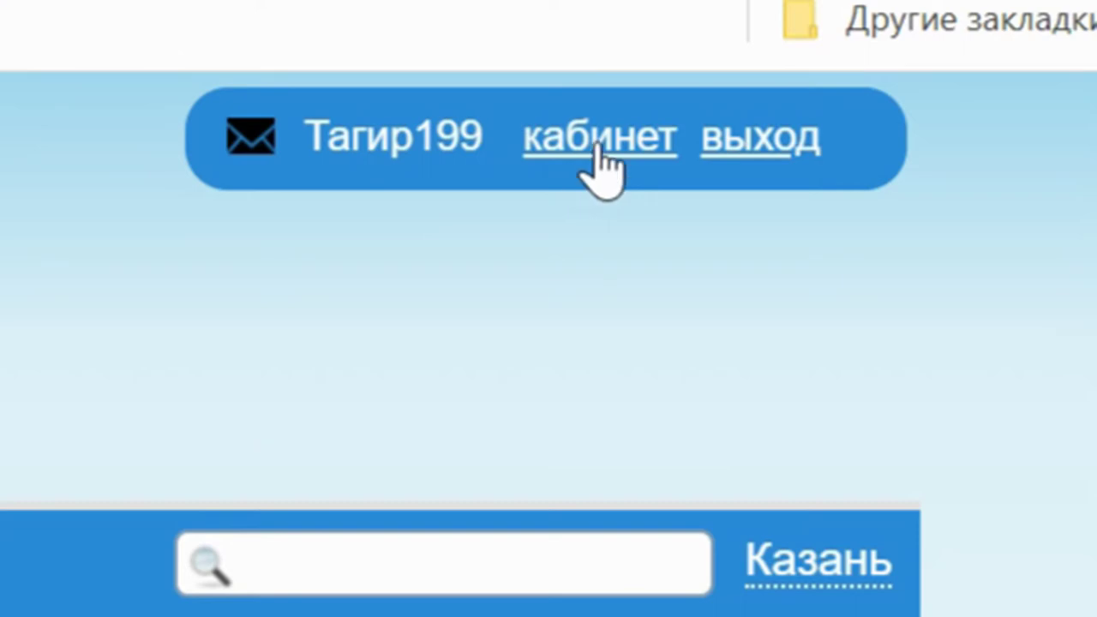
click(600, 153)
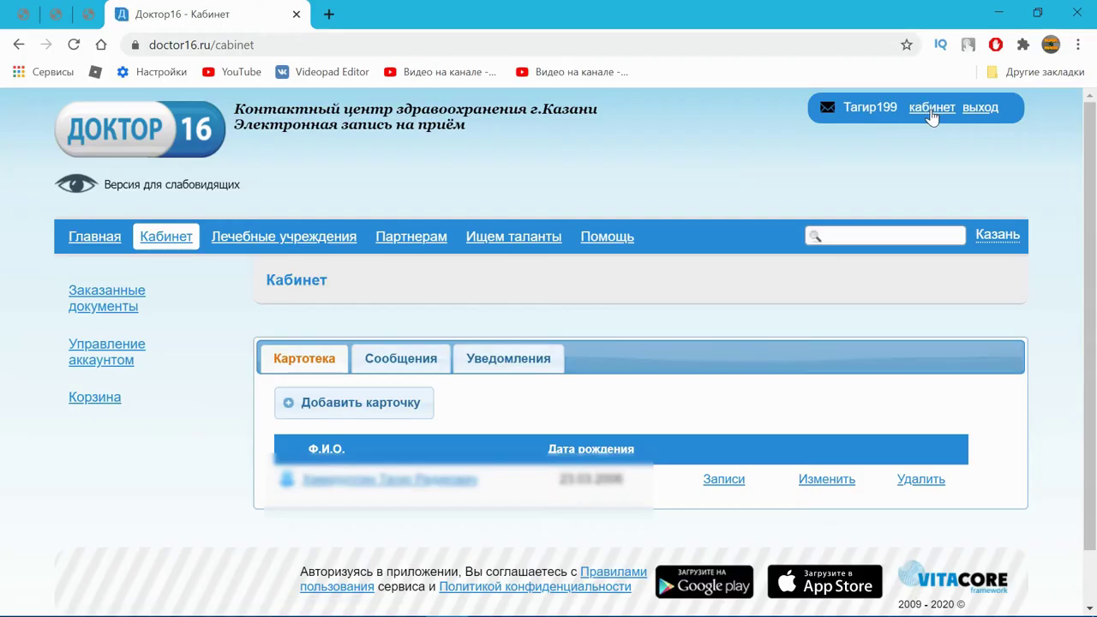
- Open the form for adding a patient card and go through its name, birth date, policy number and СНИЛС fields
click(383, 416)
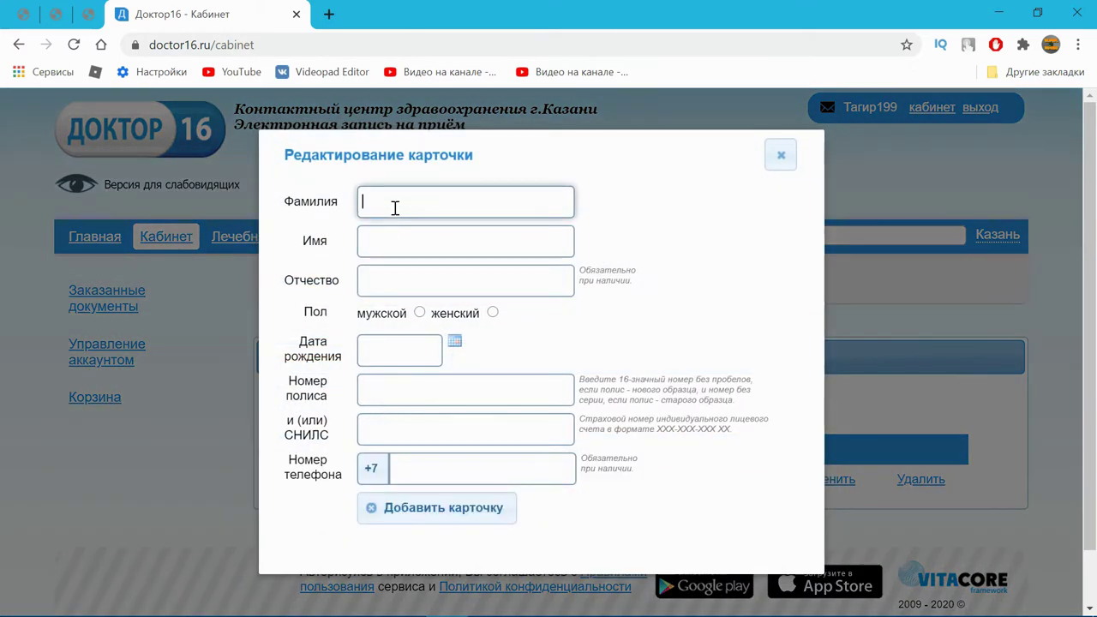
click(384, 250)
click(390, 287)
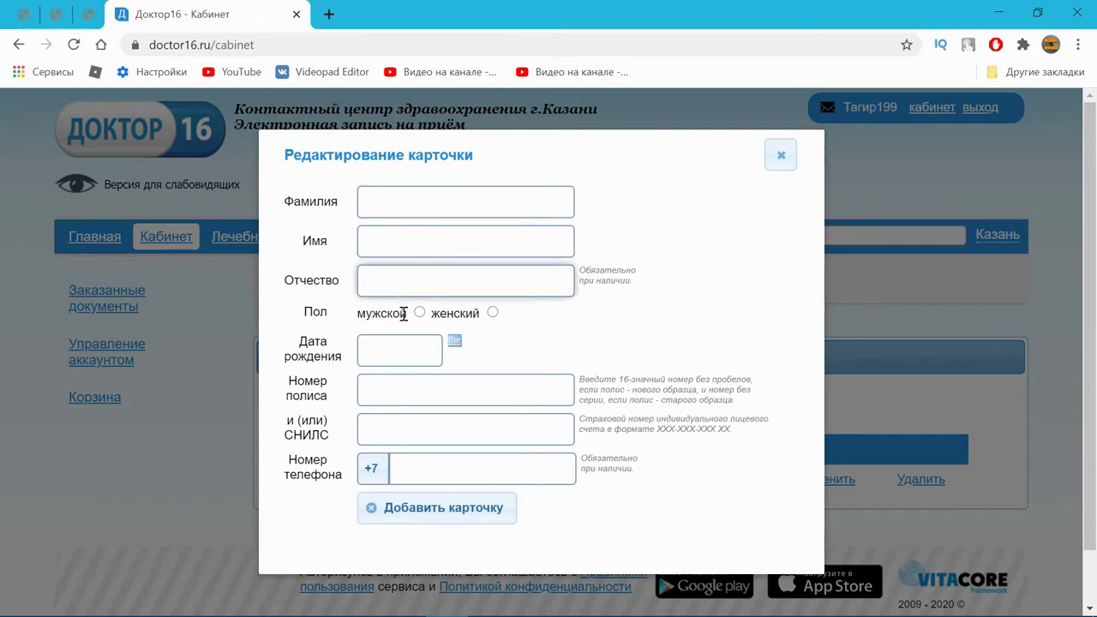
click(373, 362)
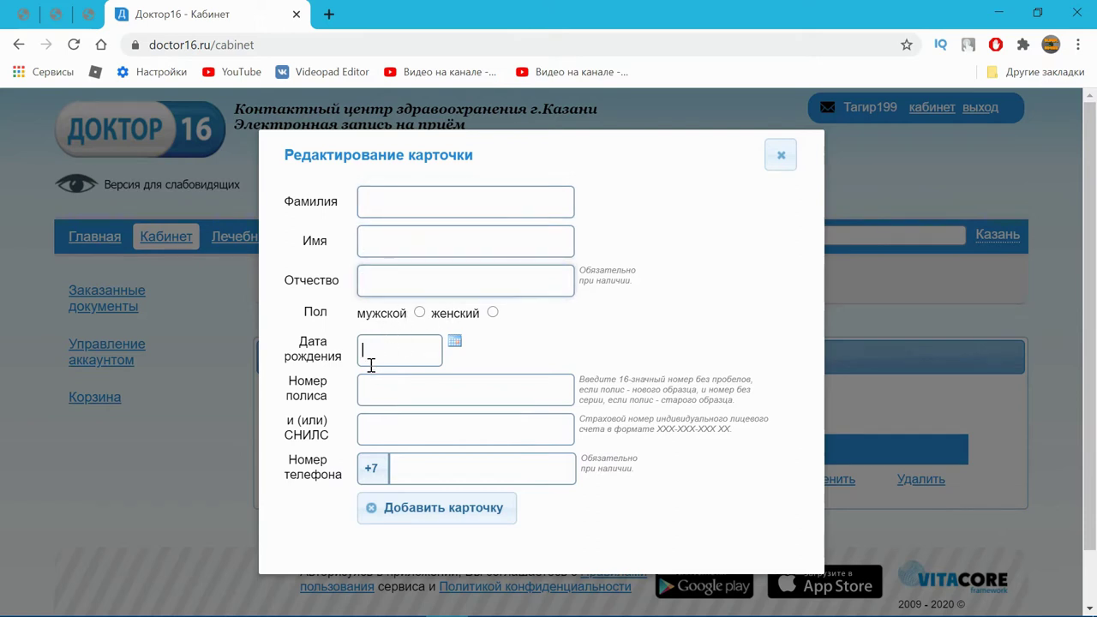
click(367, 398)
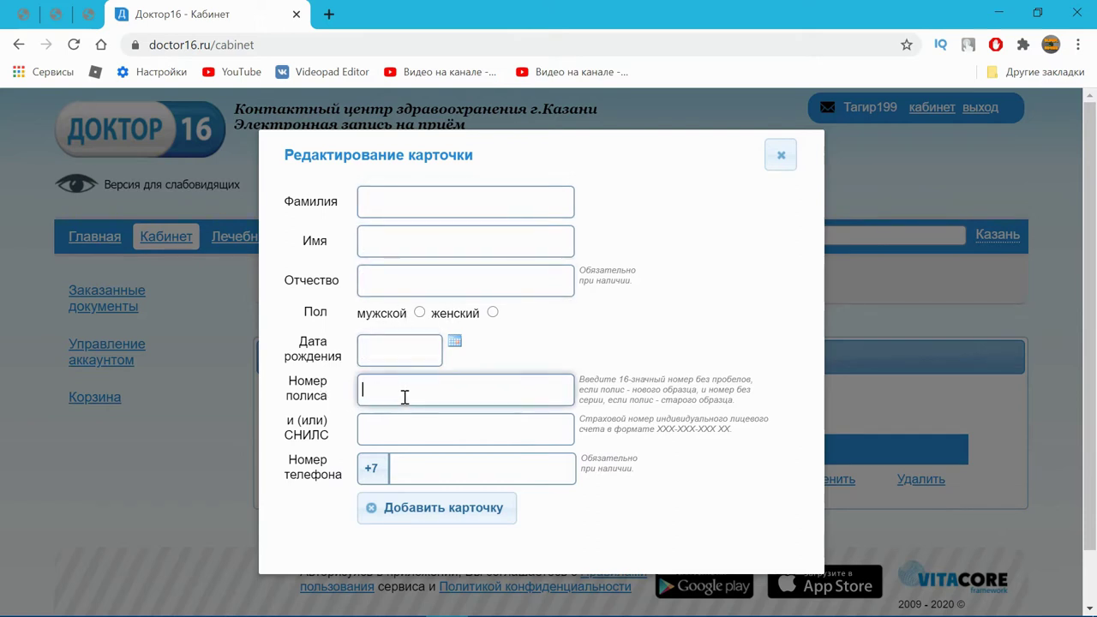
double_click(653, 379)
click(625, 401)
click(470, 421)
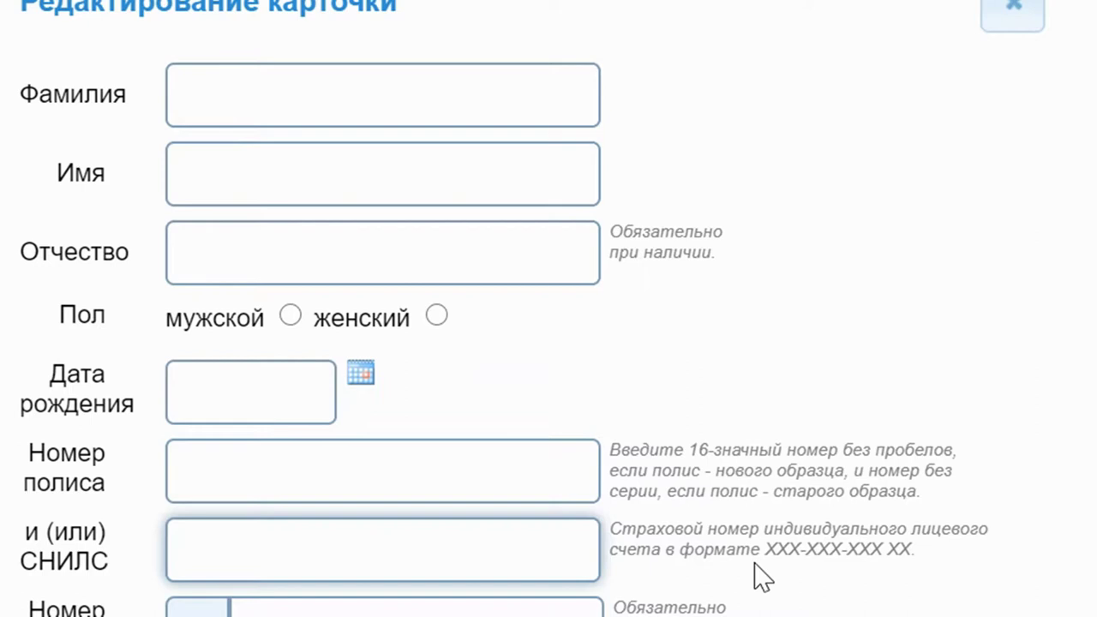
- Examine the required СНИЛС number format and close the patient card form without adding a card
drag(754, 553, 922, 535)
click(888, 554)
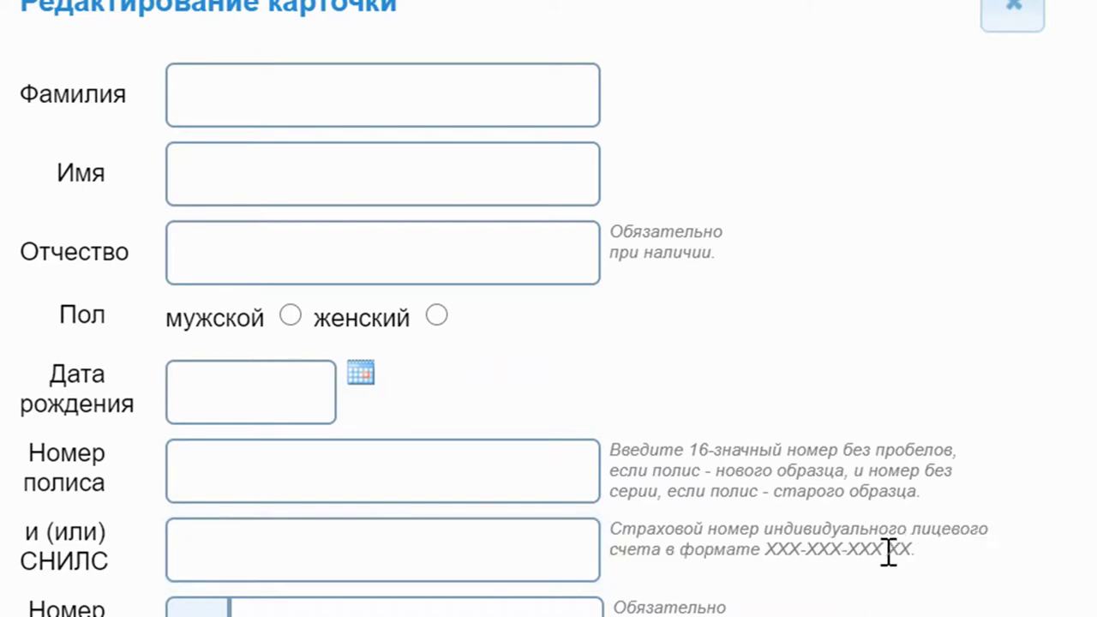
double_click(802, 551)
double_click(822, 548)
click(903, 600)
drag(898, 551, 876, 550)
click(869, 594)
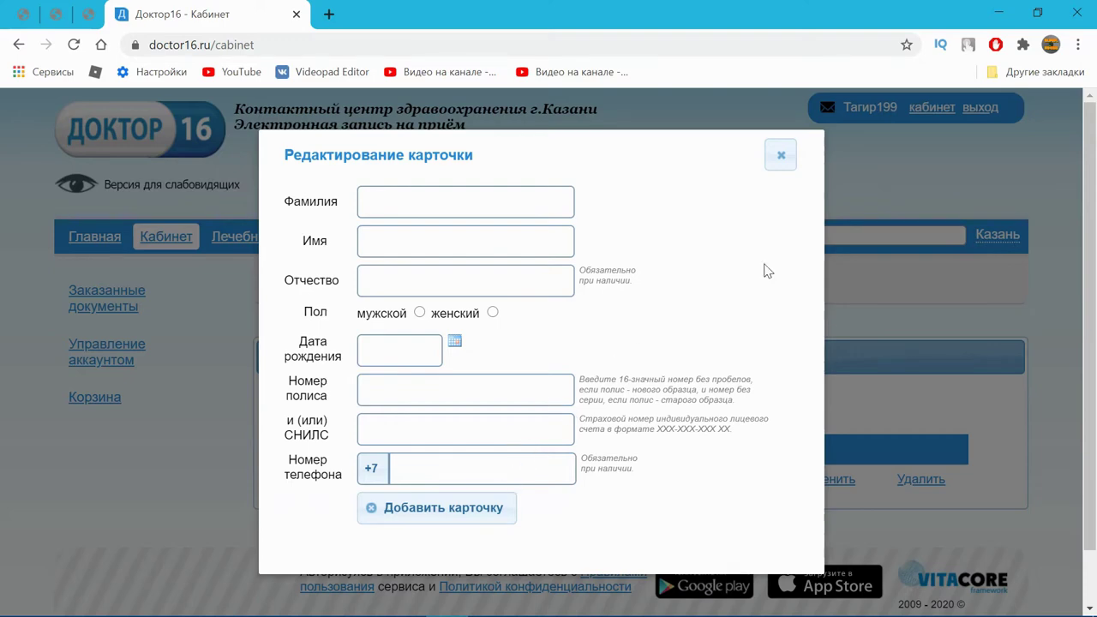
click(780, 155)
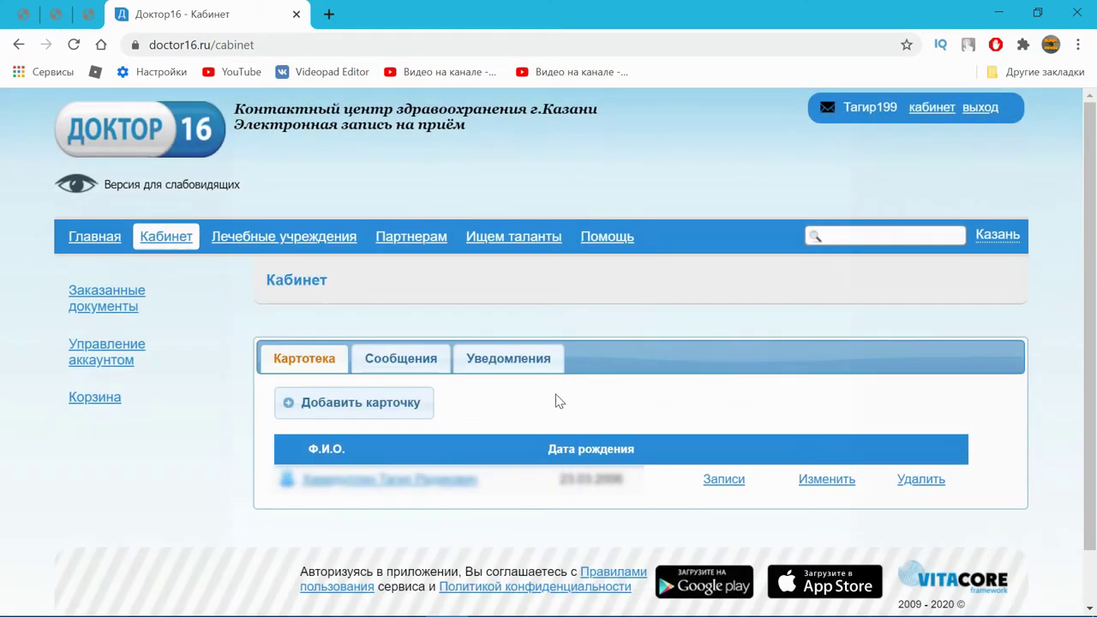
- Open the existing patient card and read the notice about clinic attachments in the current city
click(428, 481)
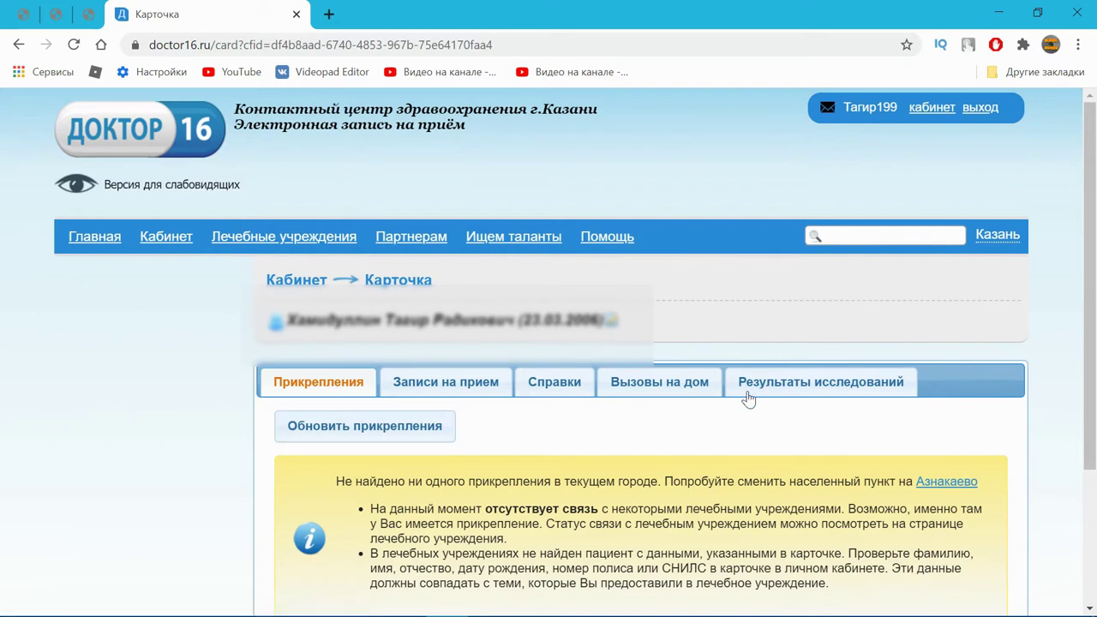
scroll(691, 447, down, 1)
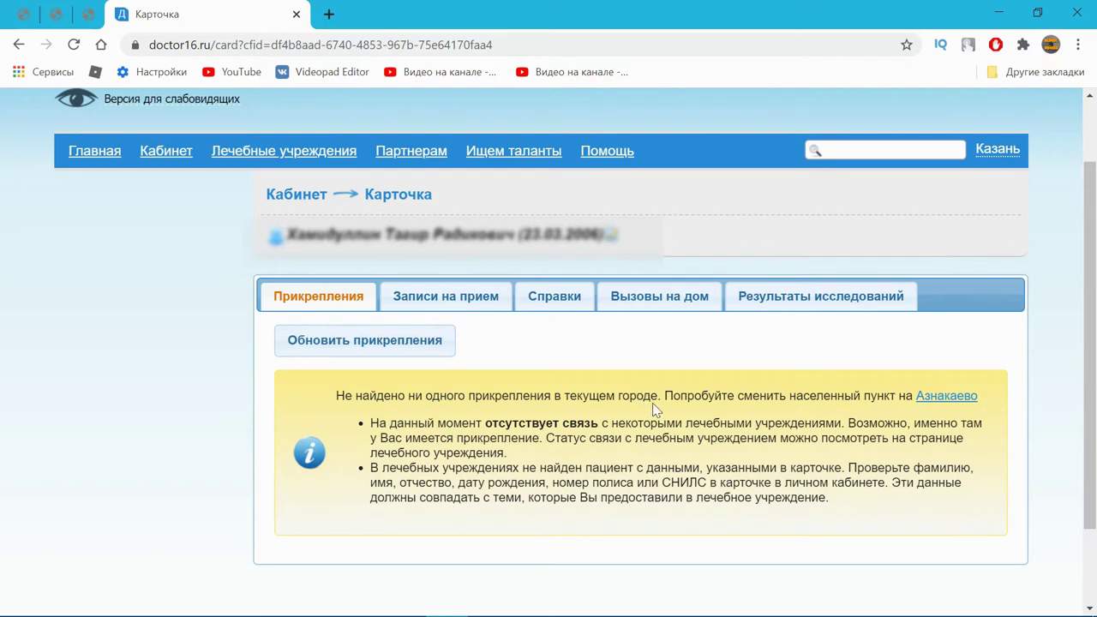
click(952, 399)
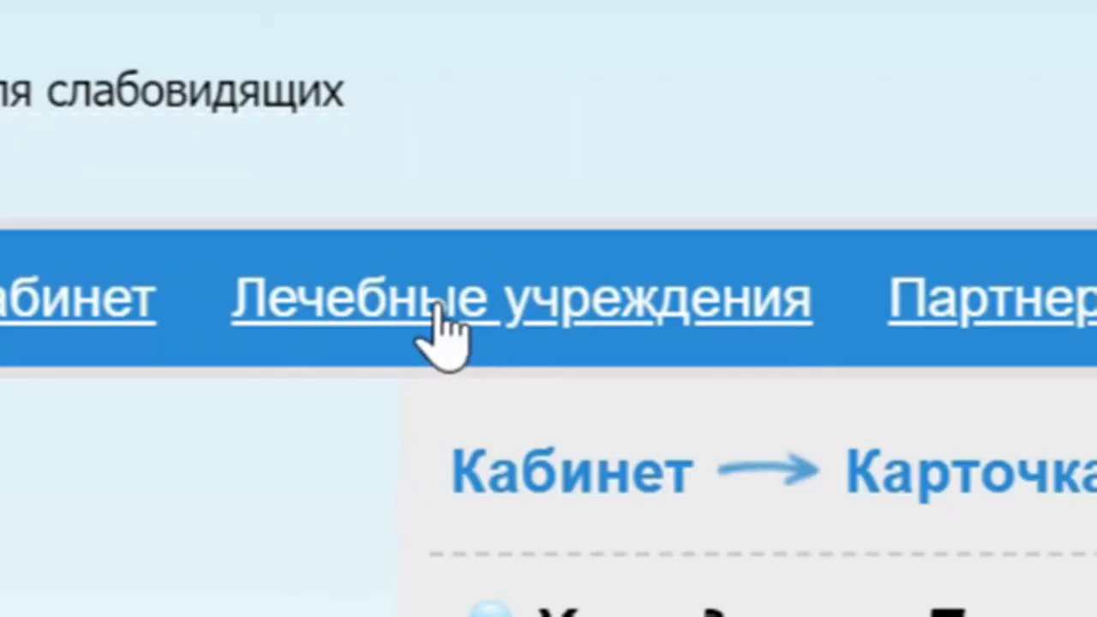
- Open the list of medical institutions and change the city to Азнакаево
click(441, 321)
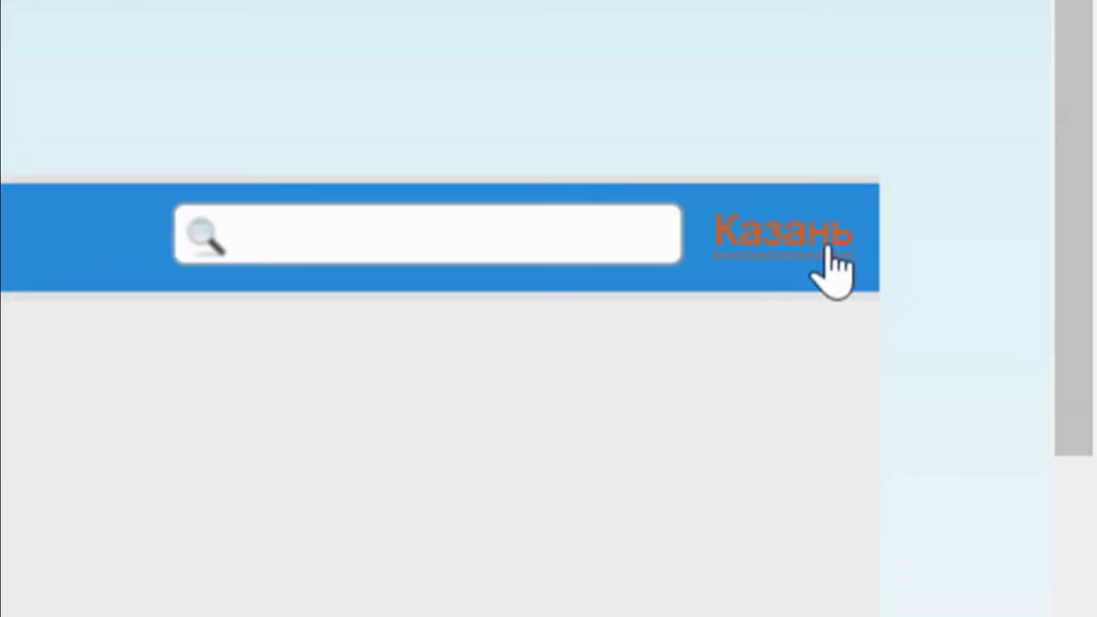
click(829, 249)
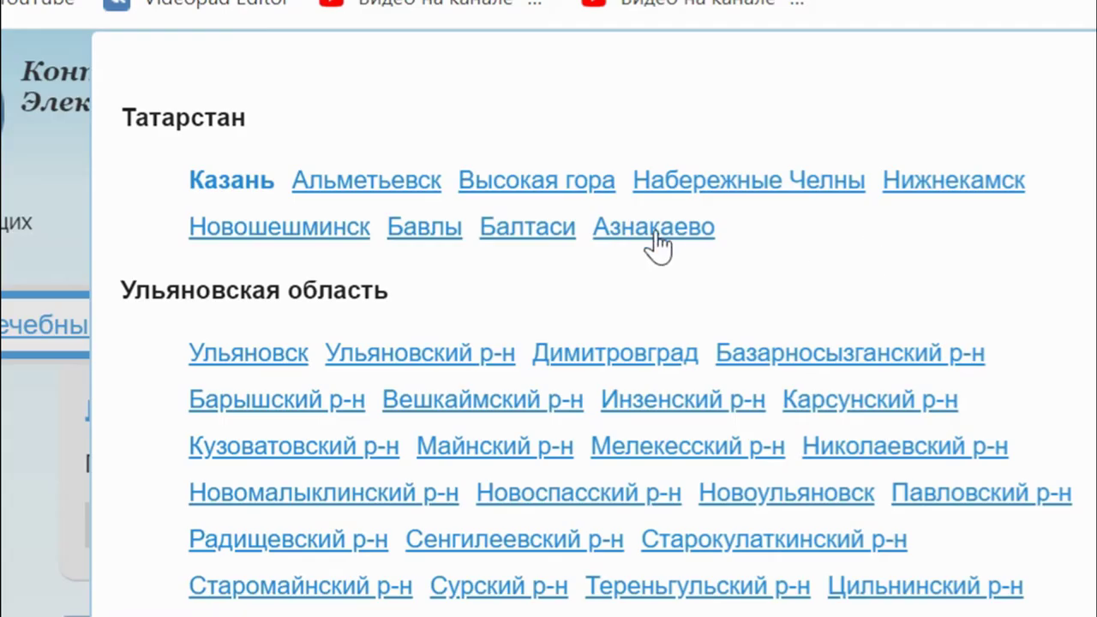
click(652, 233)
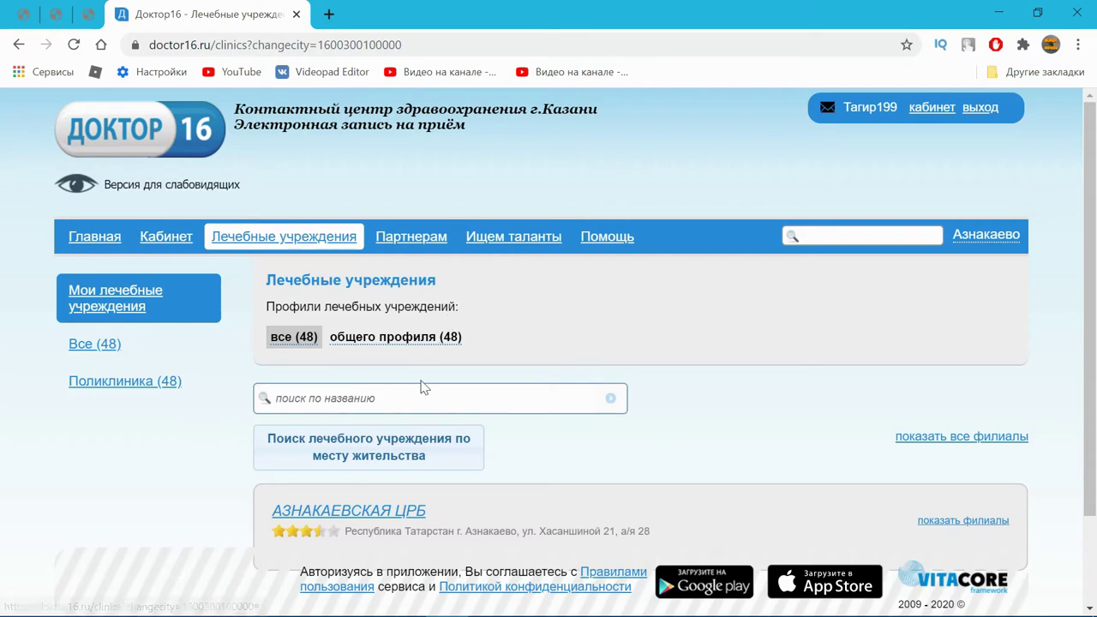
- Open the АЗНАКАЕВСКАЯ ЦРБ page and go to its Главное здание branch
scroll(420, 387, down, 2)
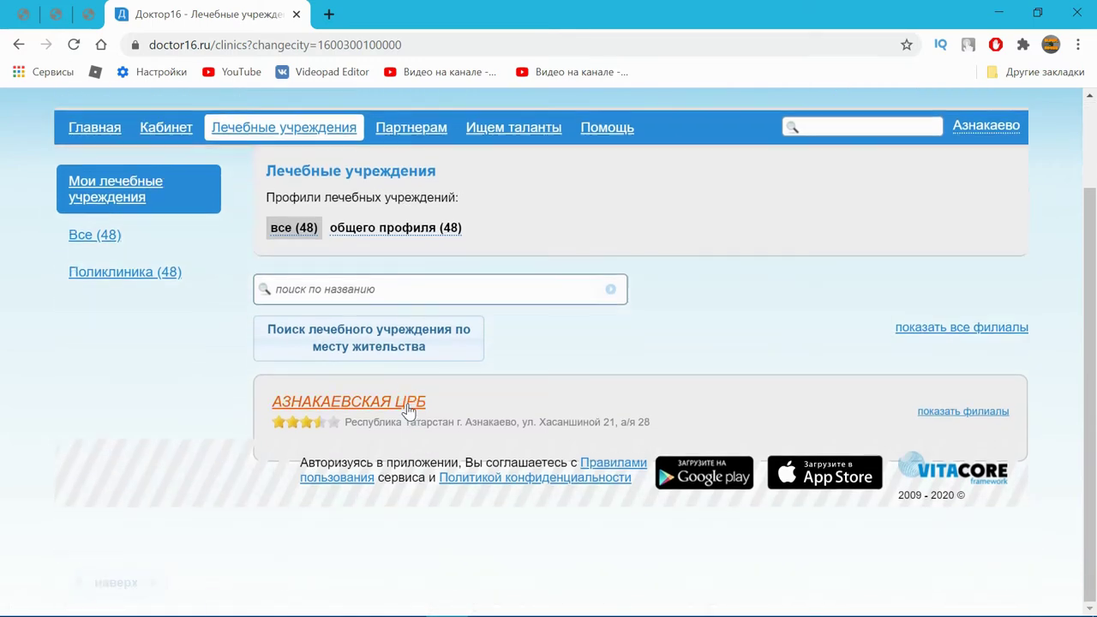
click(407, 412)
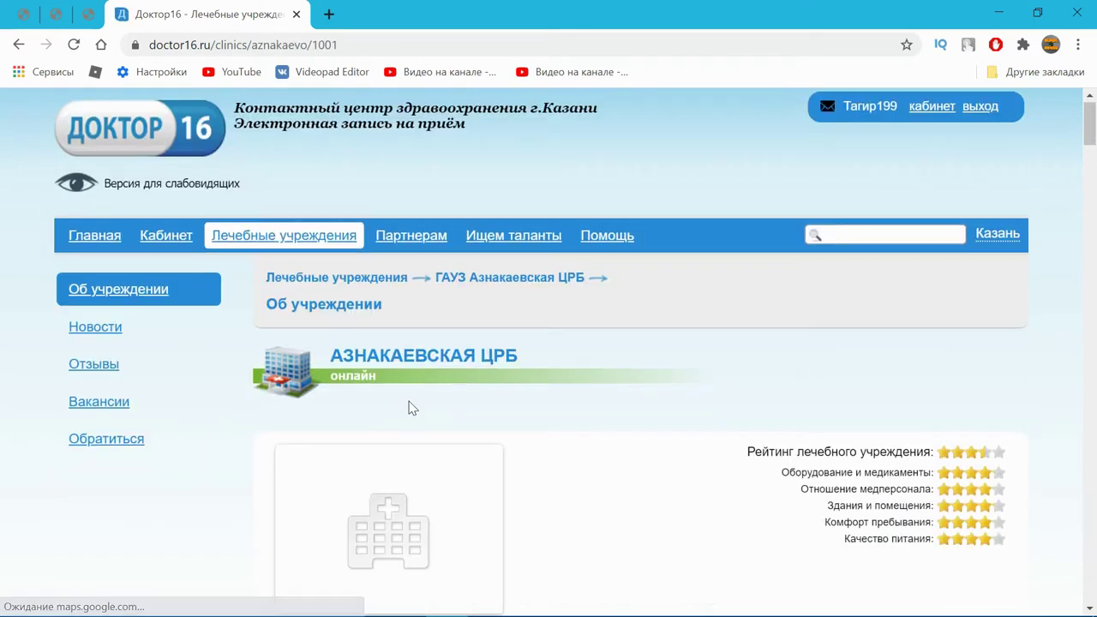
scroll(411, 403, down, 5)
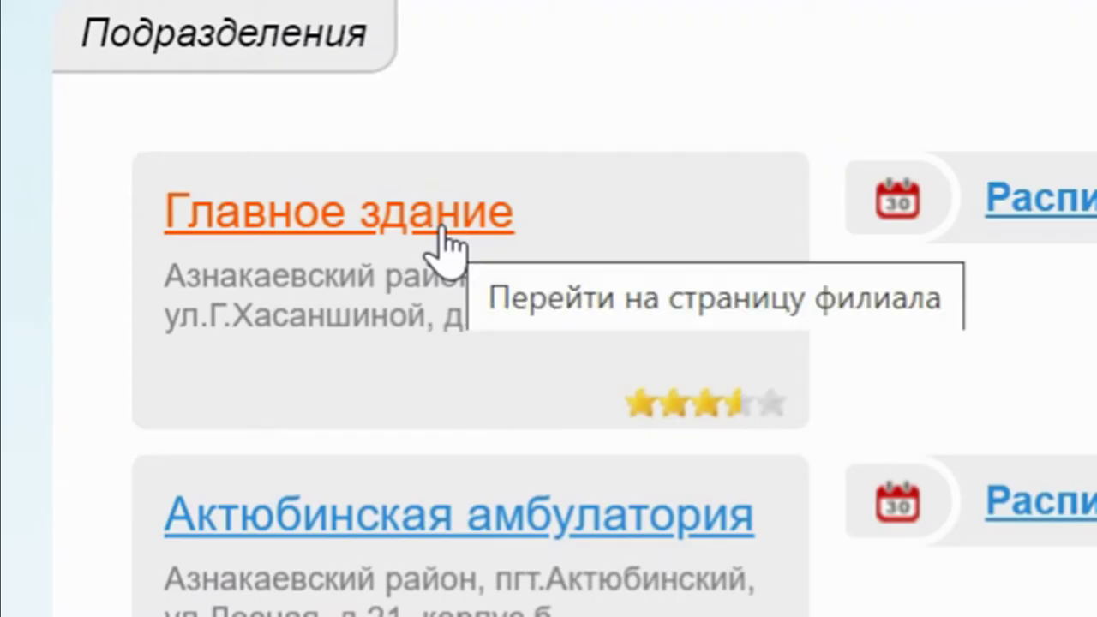
click(441, 238)
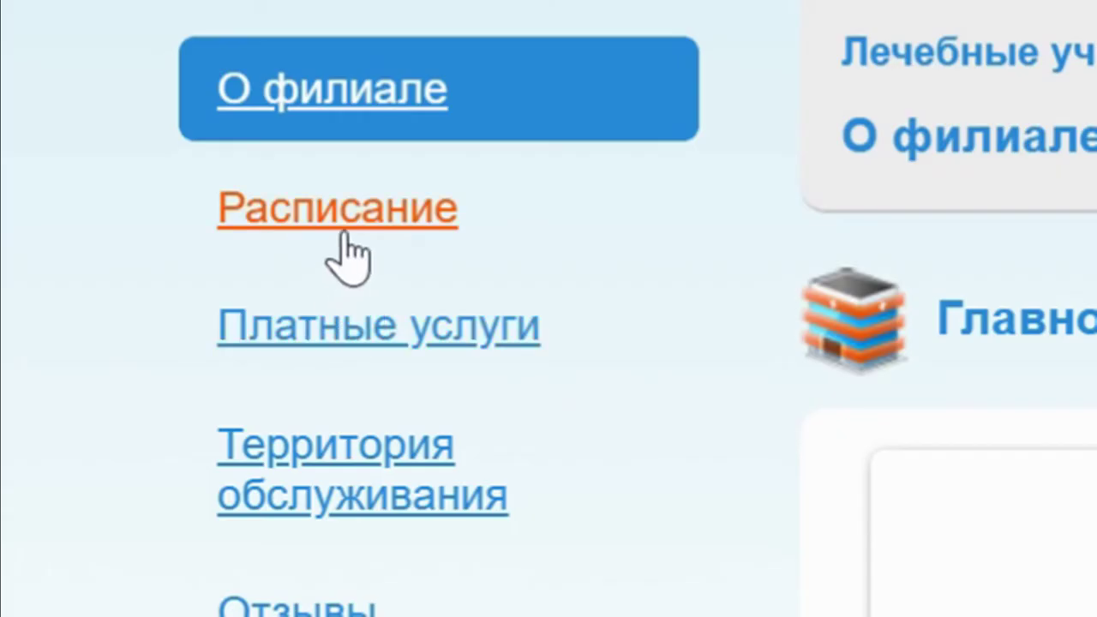
- Open the branch's schedule and examine the doctors' weekly hours and which specialties offer online booking
right_click(347, 257)
click(345, 250)
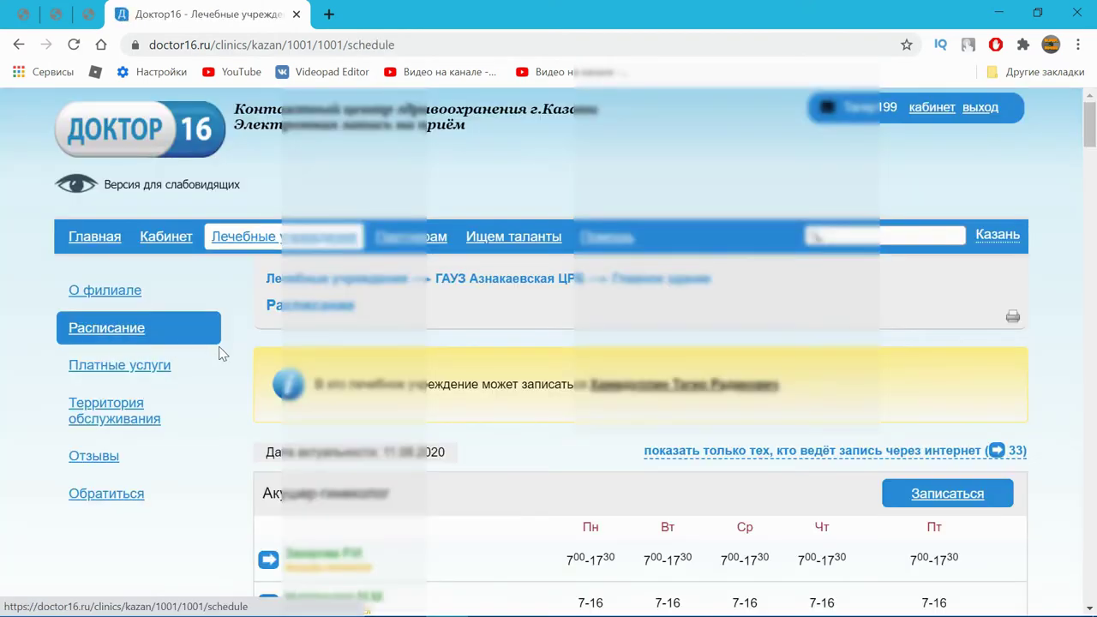
scroll(221, 353, down, 8)
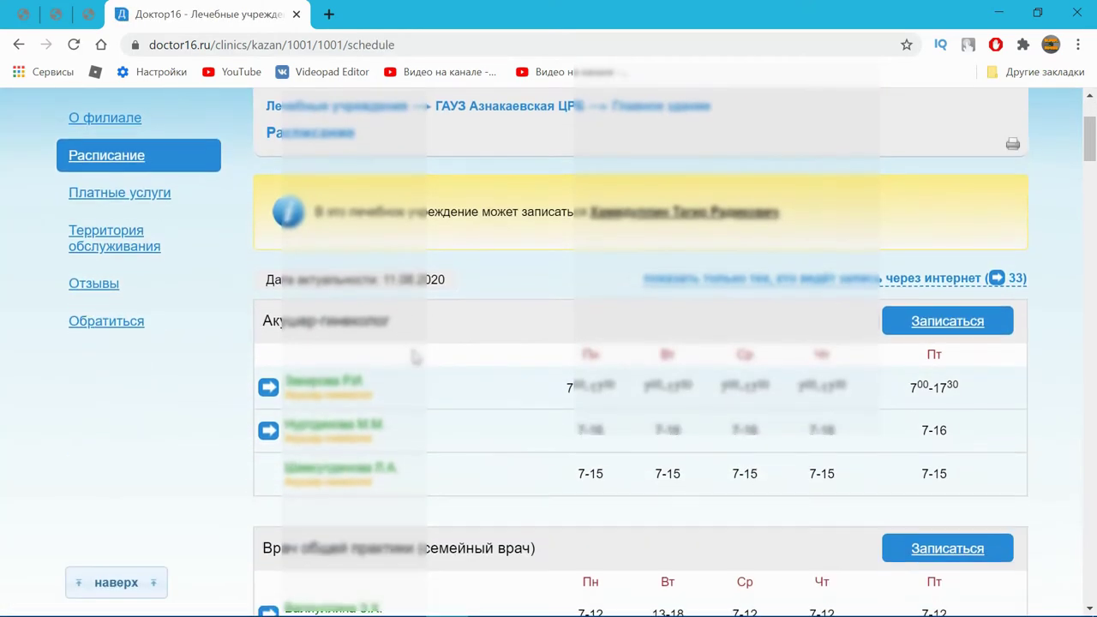
scroll(423, 352, down, 6)
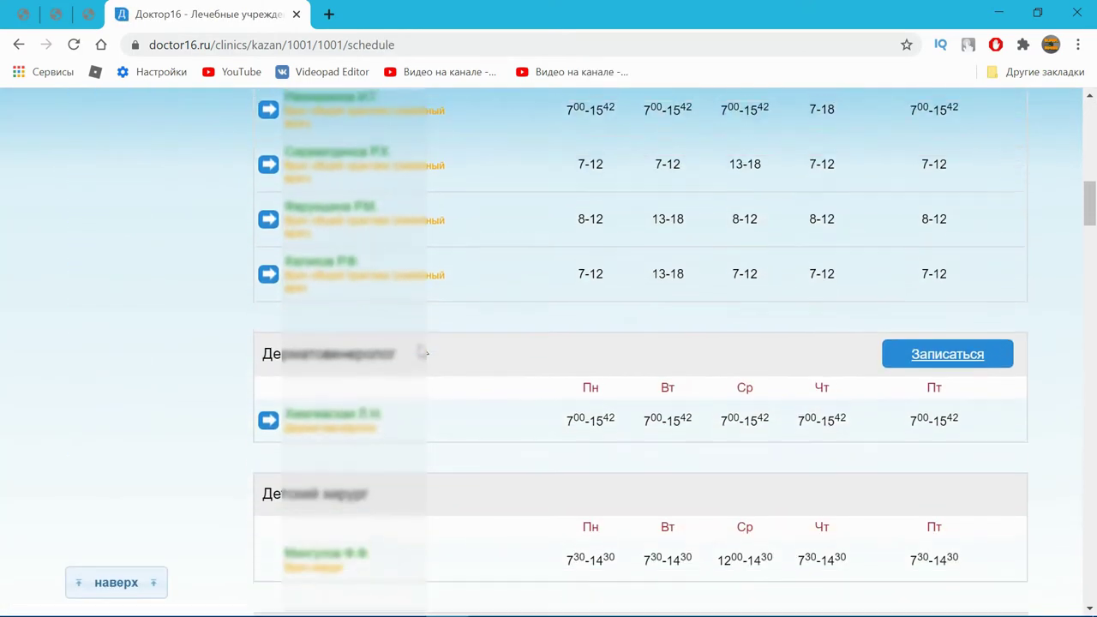
scroll(422, 346, down, 5)
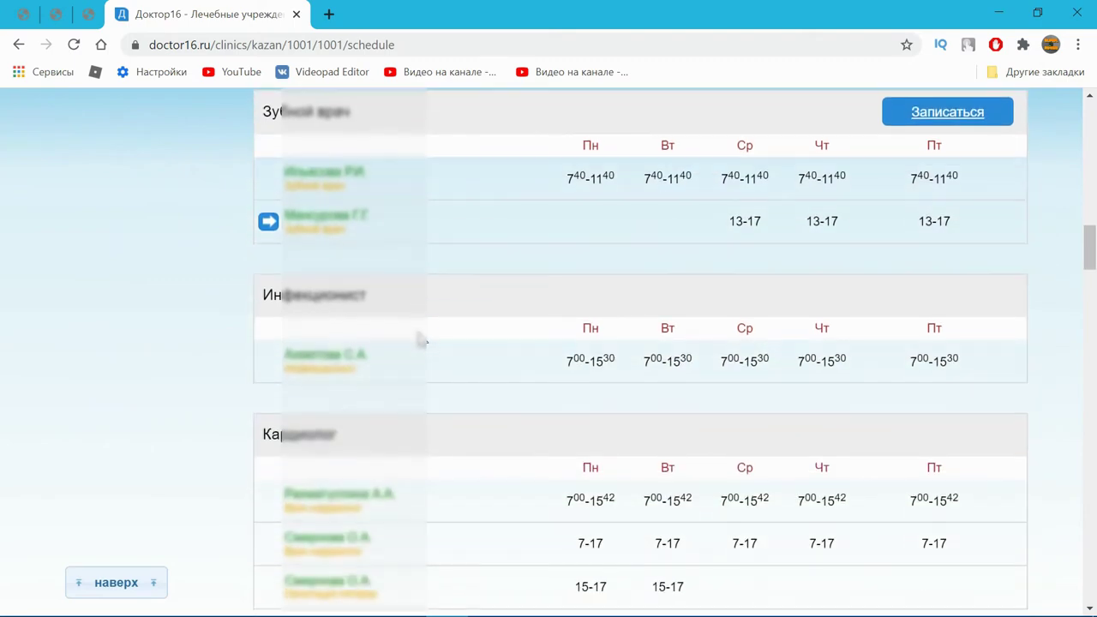
scroll(414, 336, down, 6)
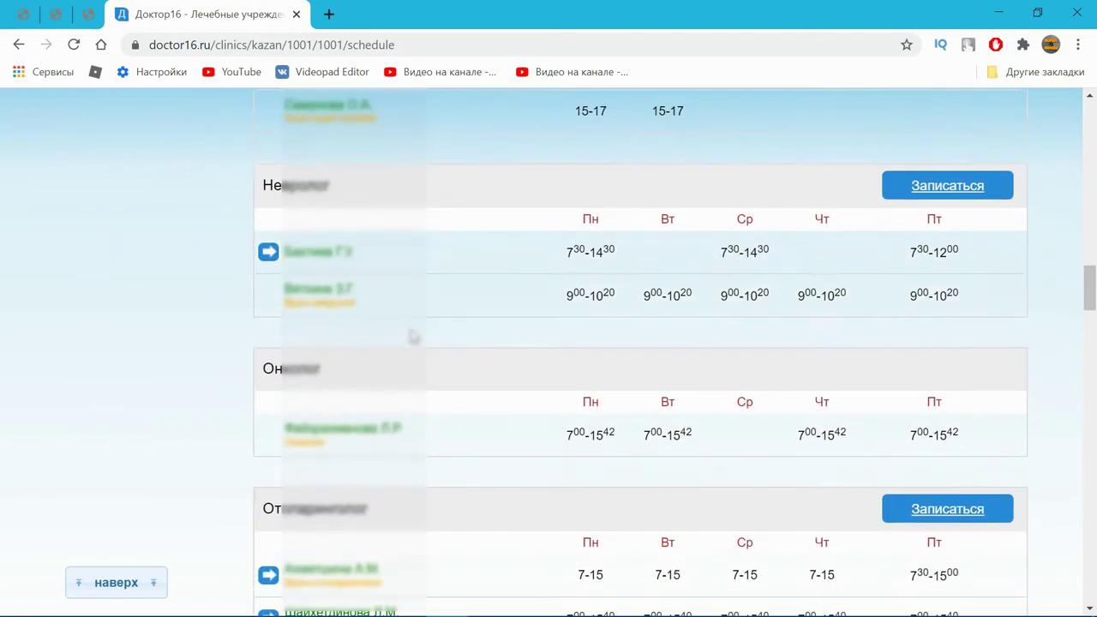
scroll(412, 336, down, 4)
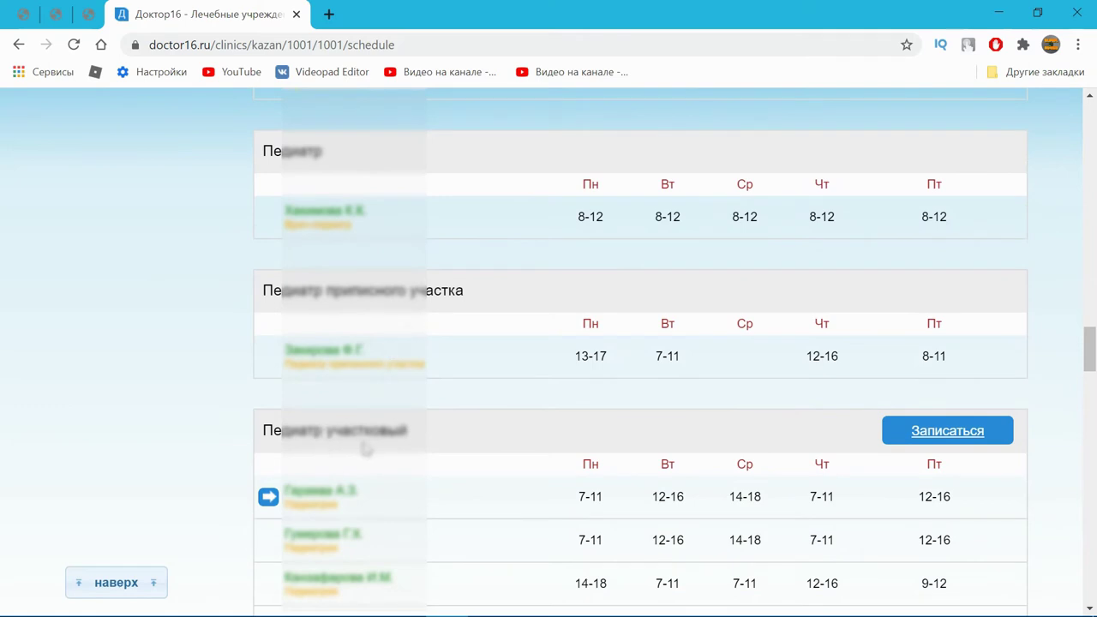
scroll(361, 452, down, 1)
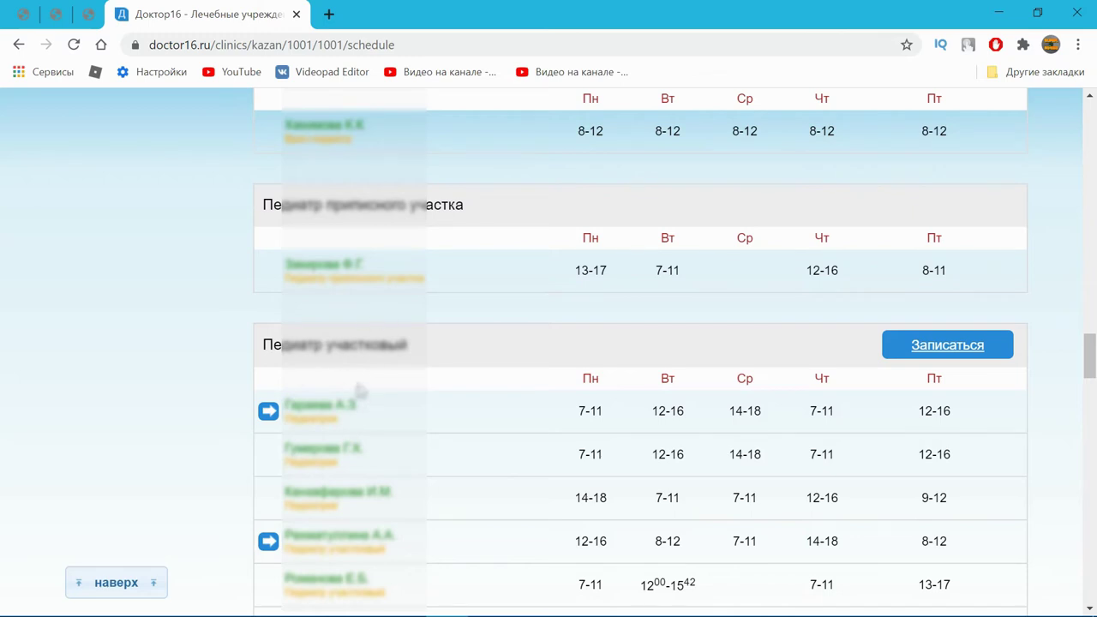
scroll(360, 389, up, 20)
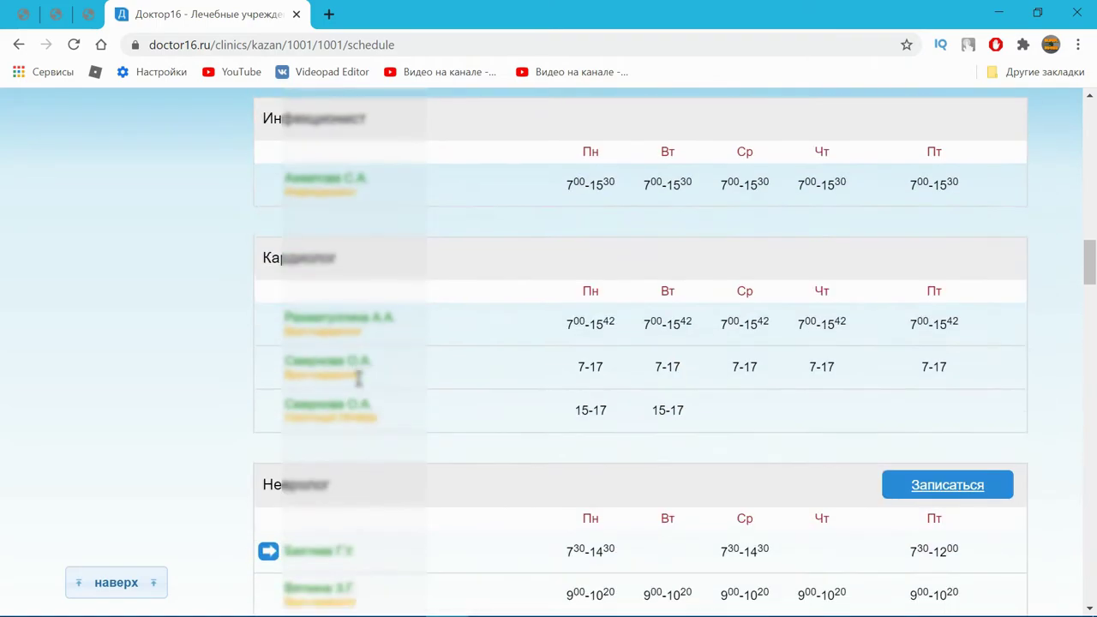
scroll(355, 374, up, 20)
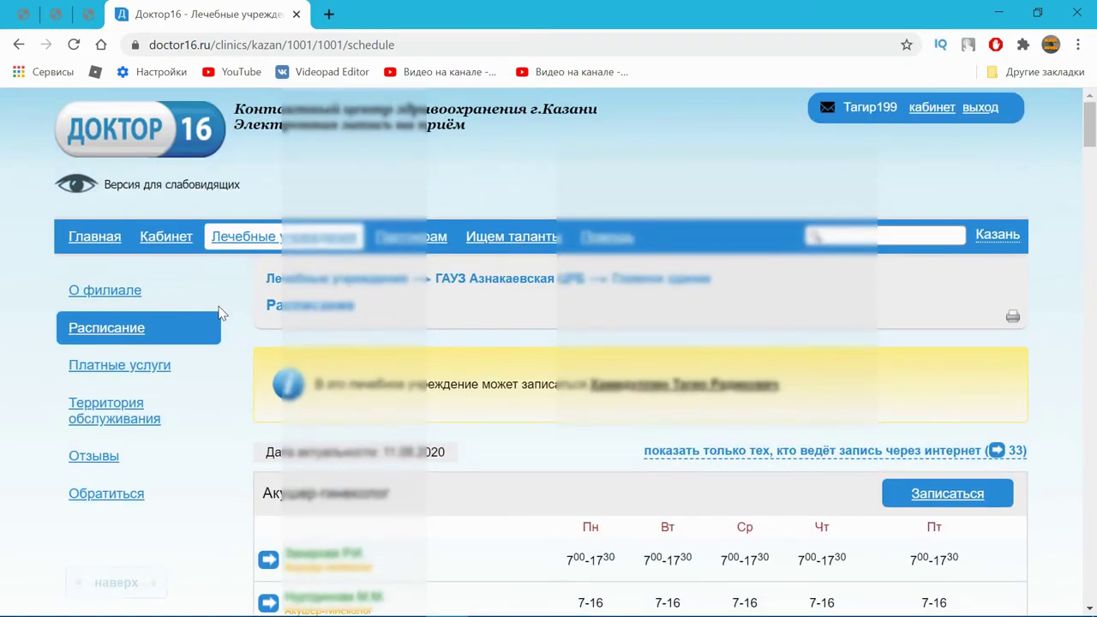
- Go back to the hospital's list of branches and look through the service areas of Главное здание by street and house
click(15, 46)
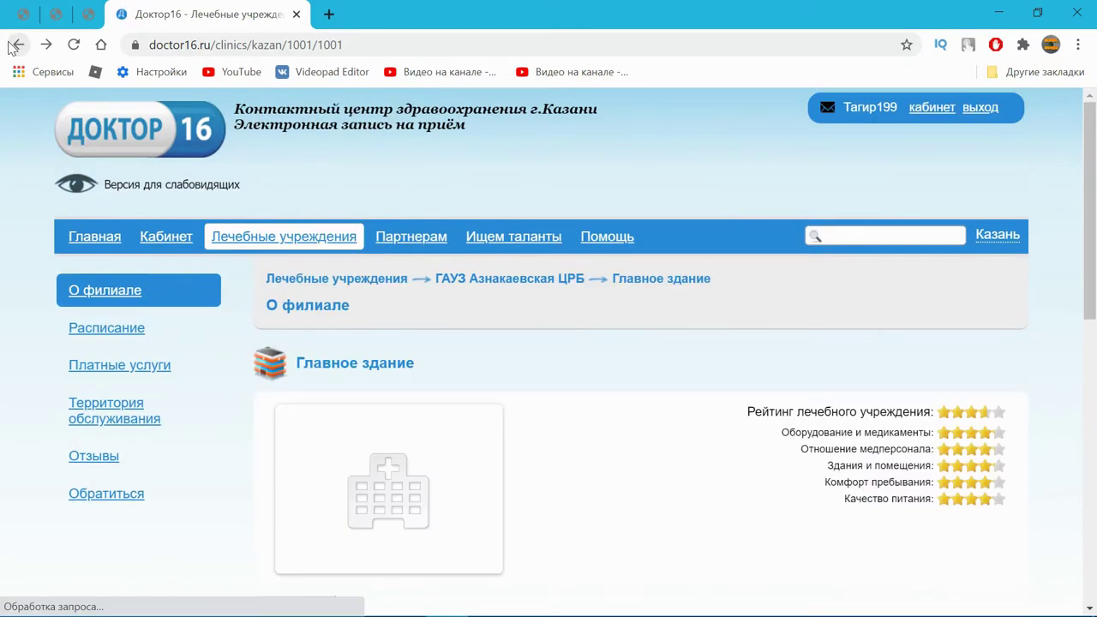
click(15, 46)
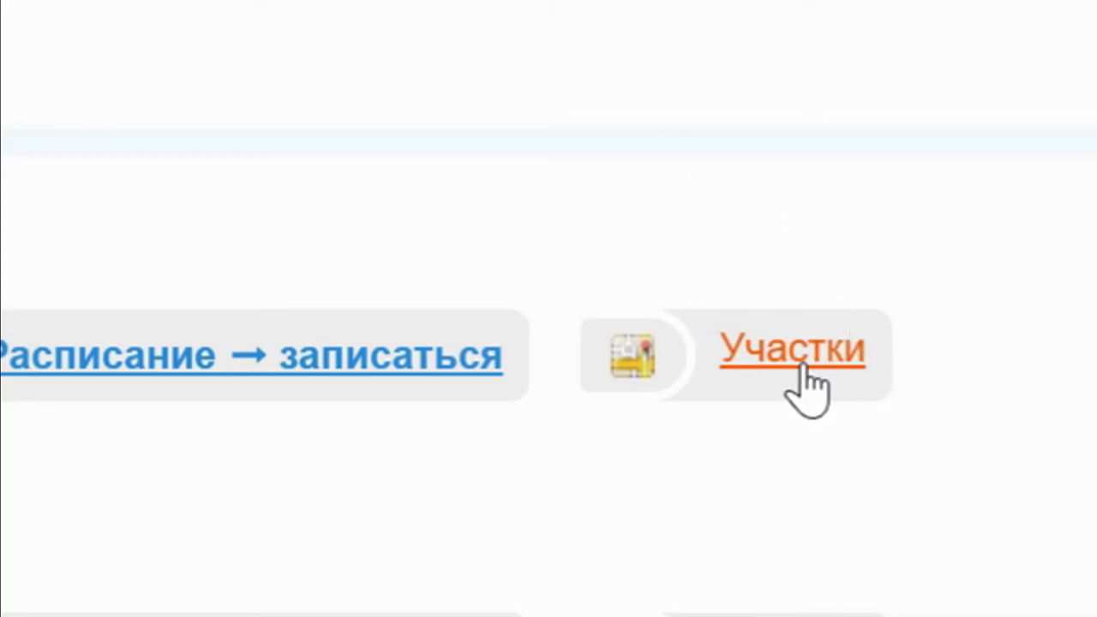
click(804, 367)
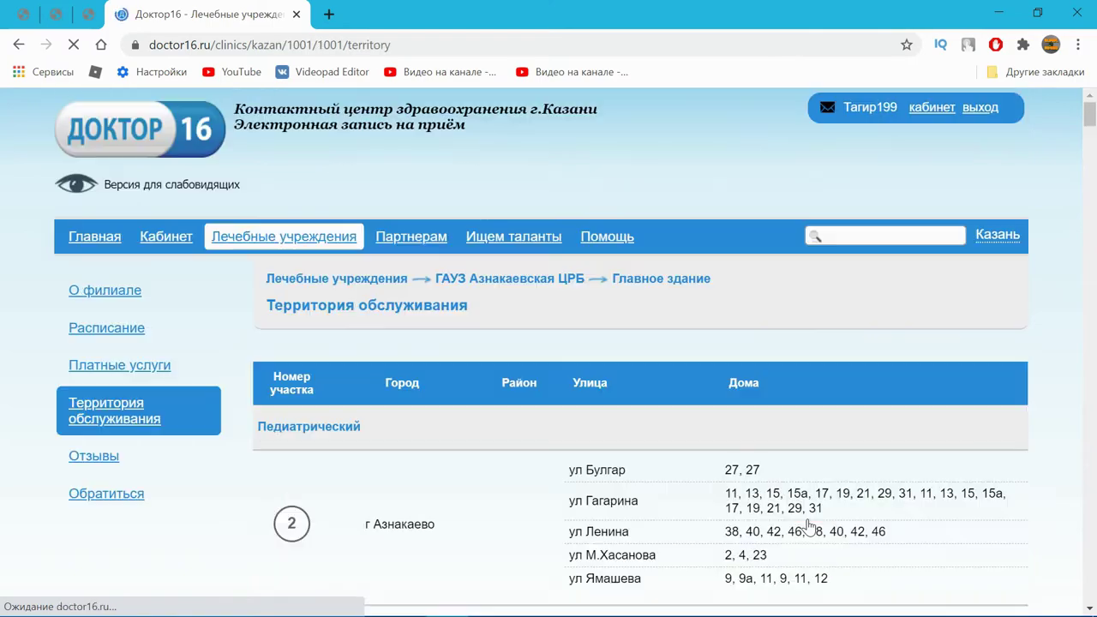
scroll(636, 460, down, 10)
scroll(636, 460, down, 20)
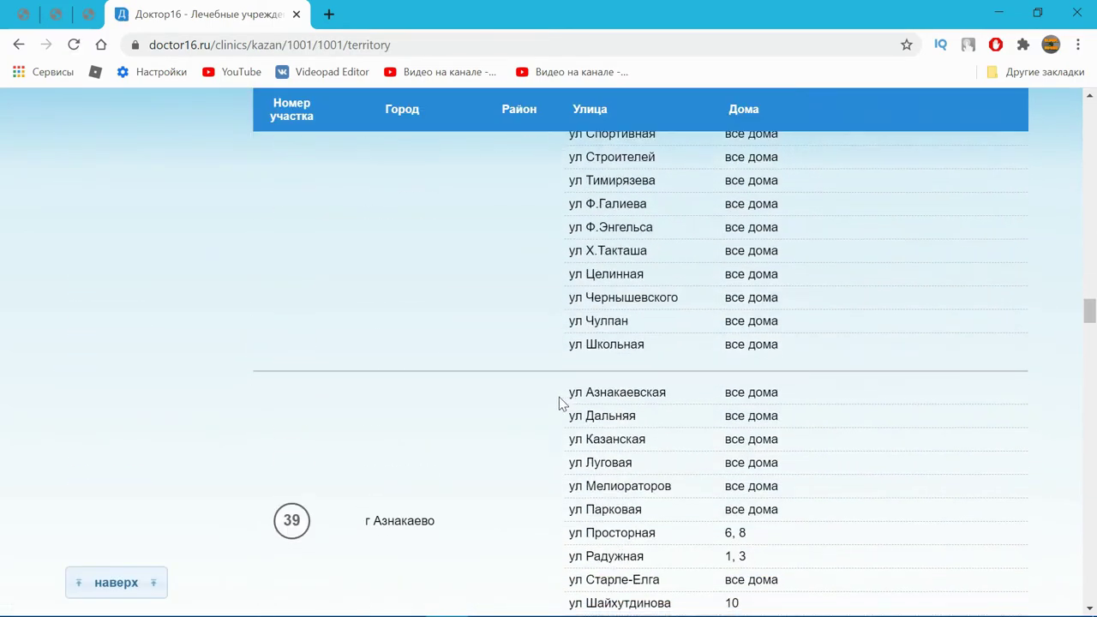
scroll(446, 421, down, 20)
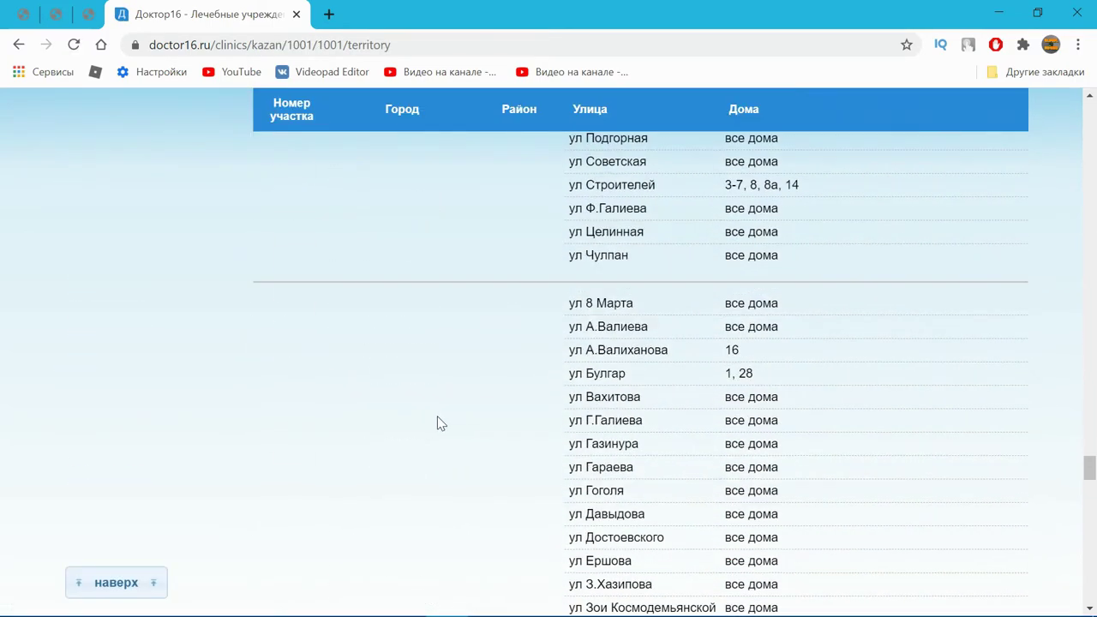
scroll(437, 422, down, 1)
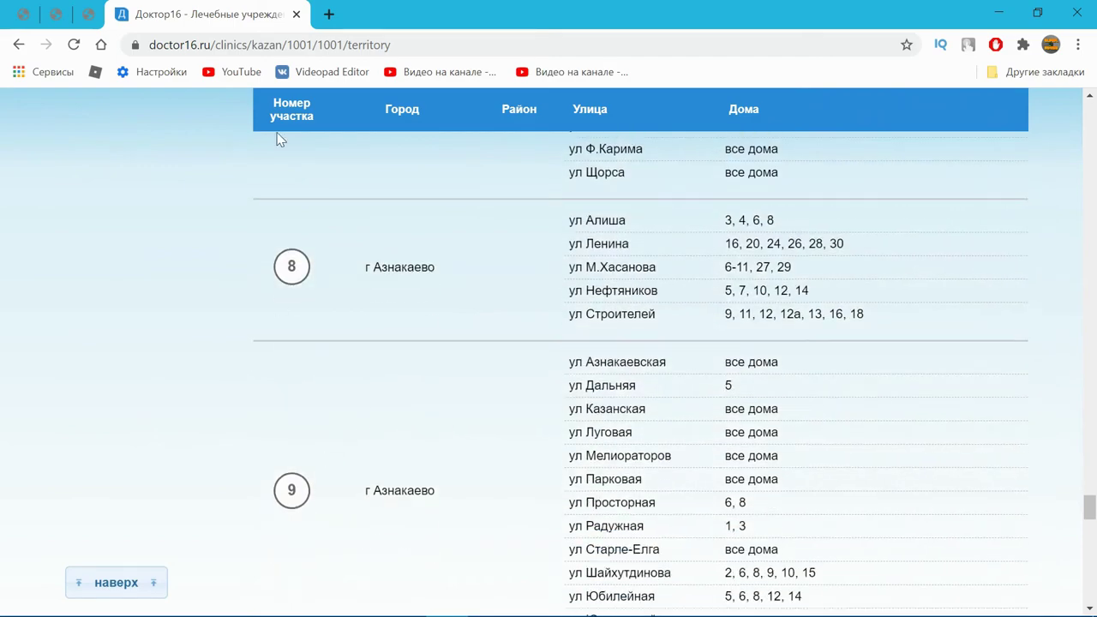
- Search Google in a new tab for "9 участок город азнакаево", view the results and close the tab
click(328, 14)
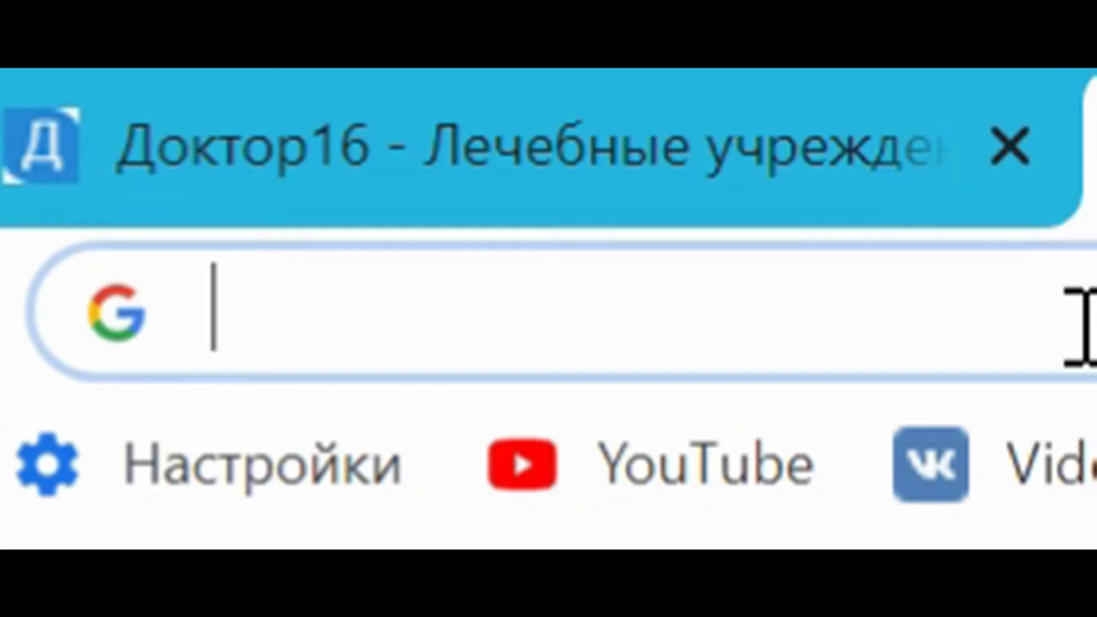
text(9 )
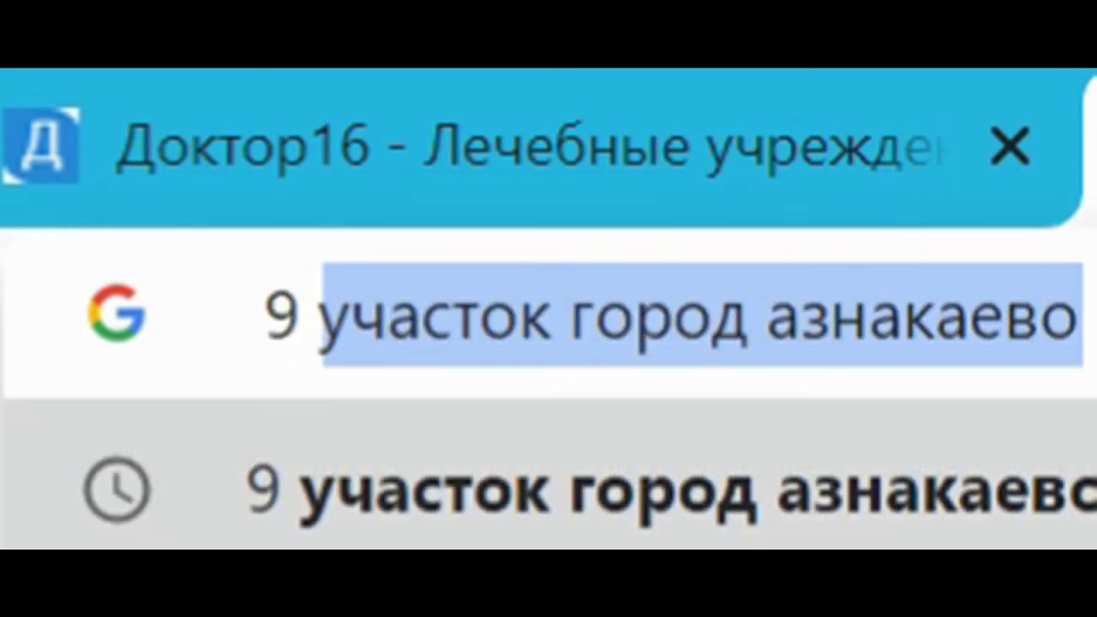
text(участ)
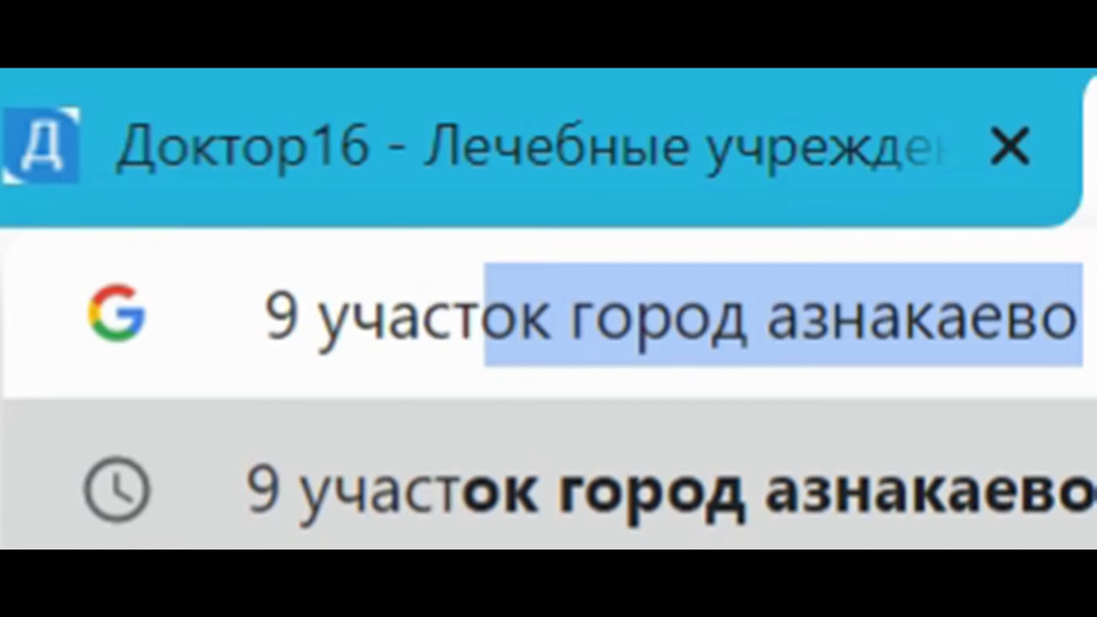
text(ок гор)
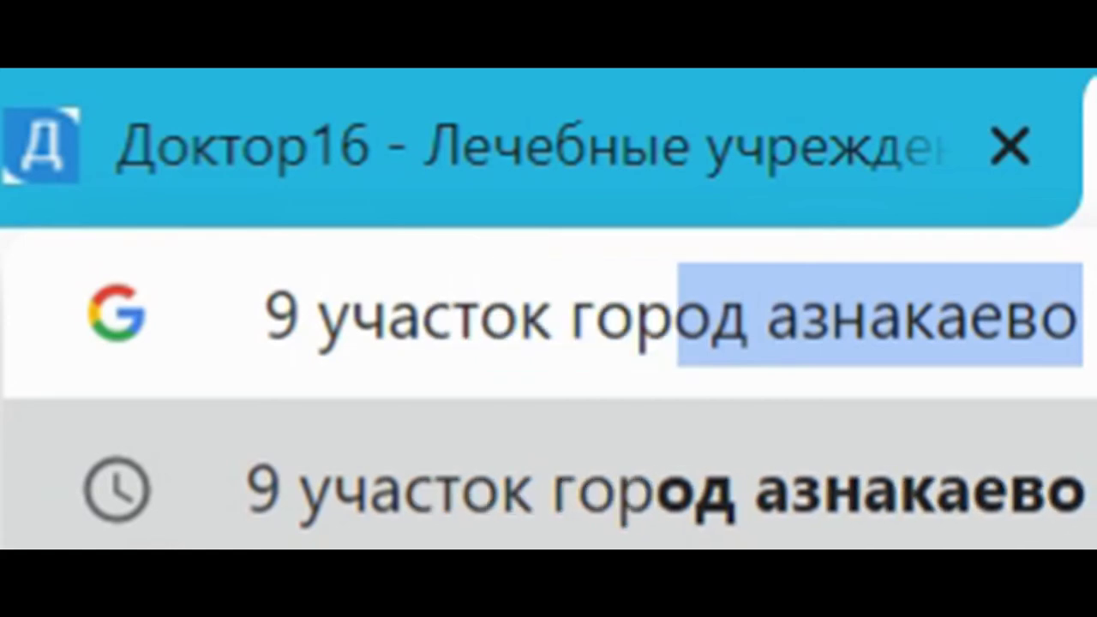
text(од азн)
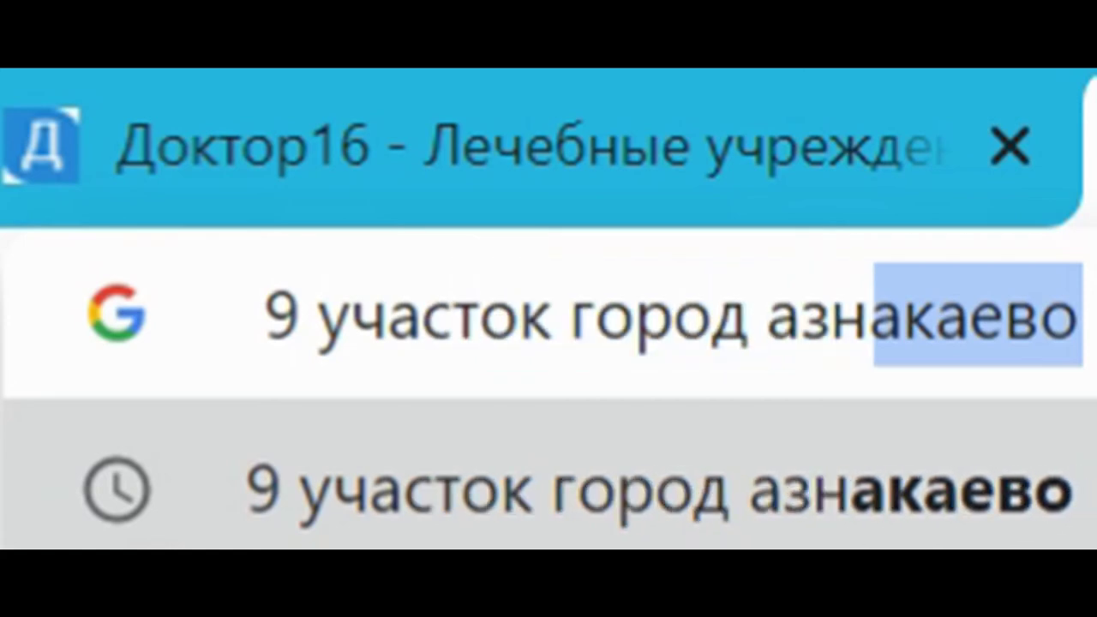
text(акаев)
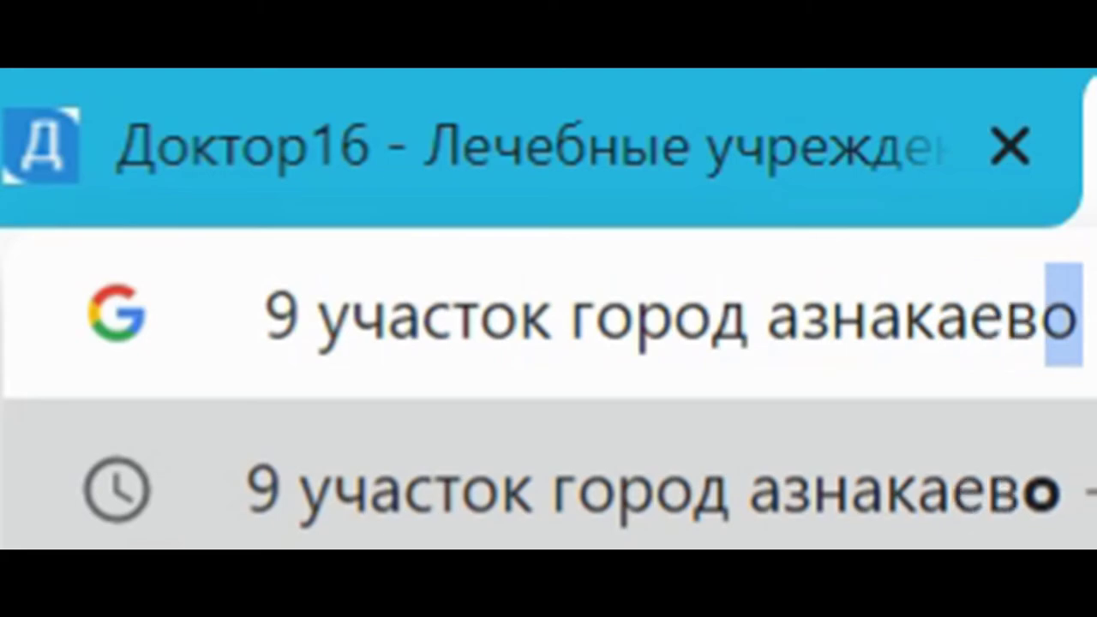
key(Return)
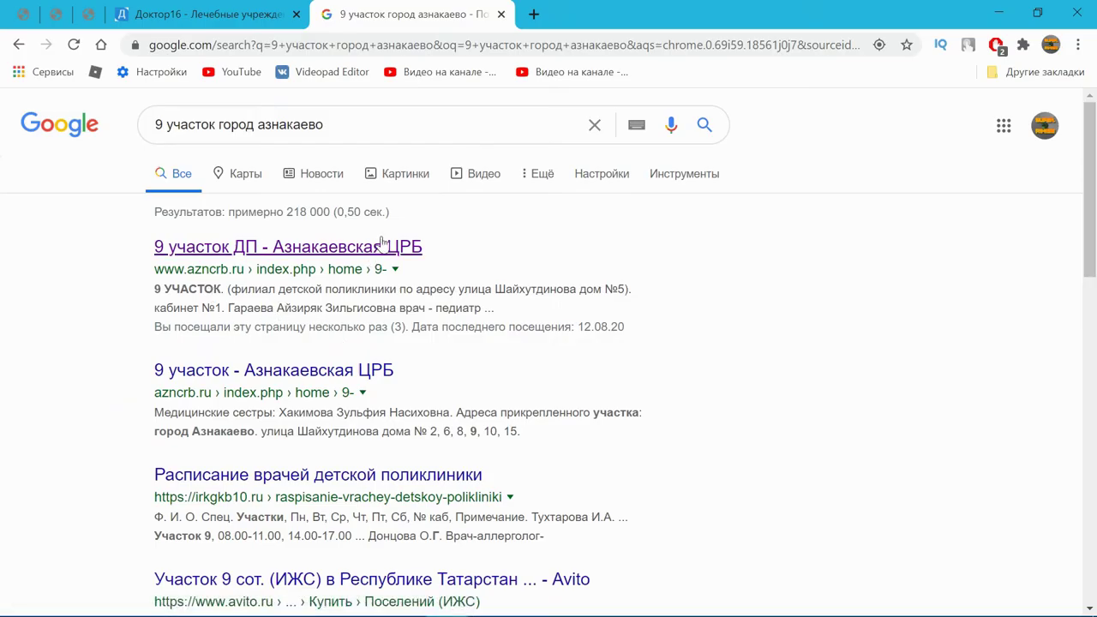
click(501, 13)
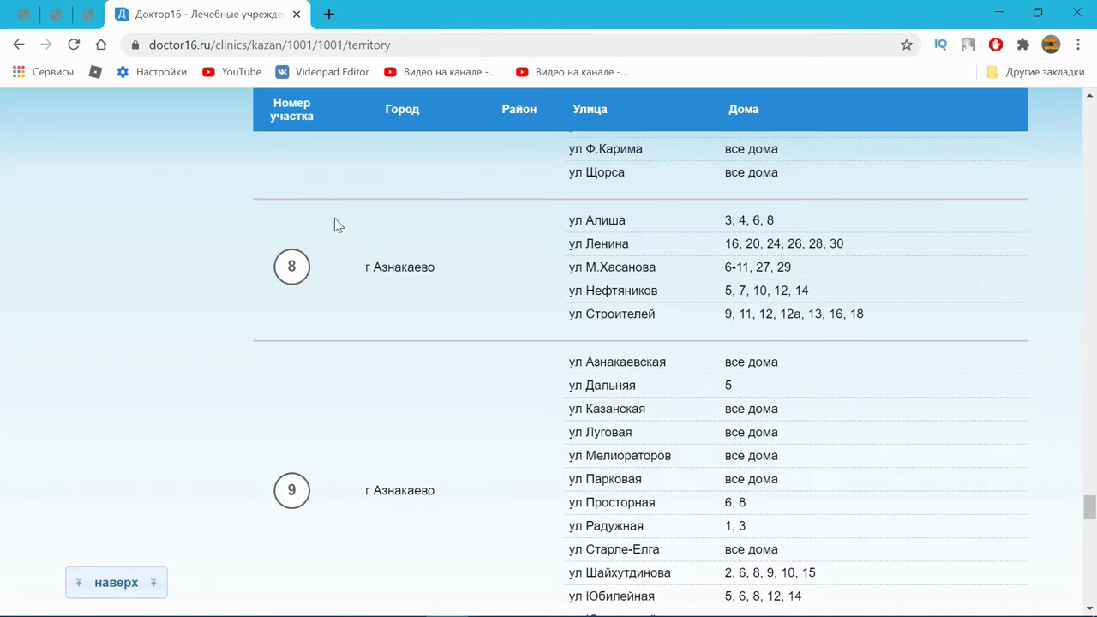
- Return to the list of medical institutions, dismiss the error message and set the city to Азнакаево
scroll(336, 224, up, 20)
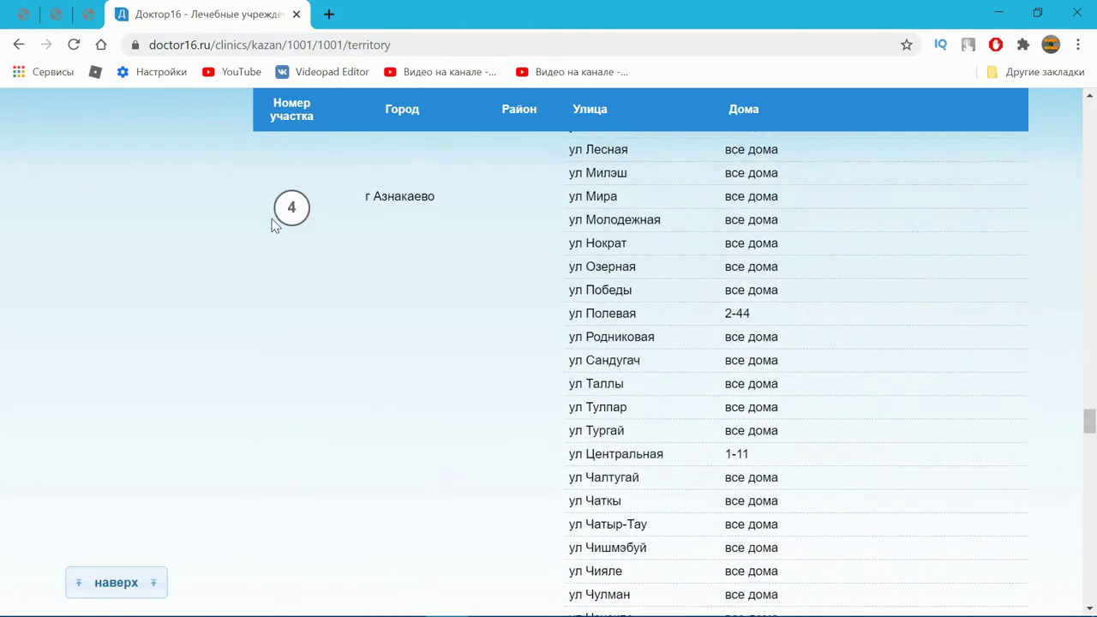
scroll(275, 224, up, 20)
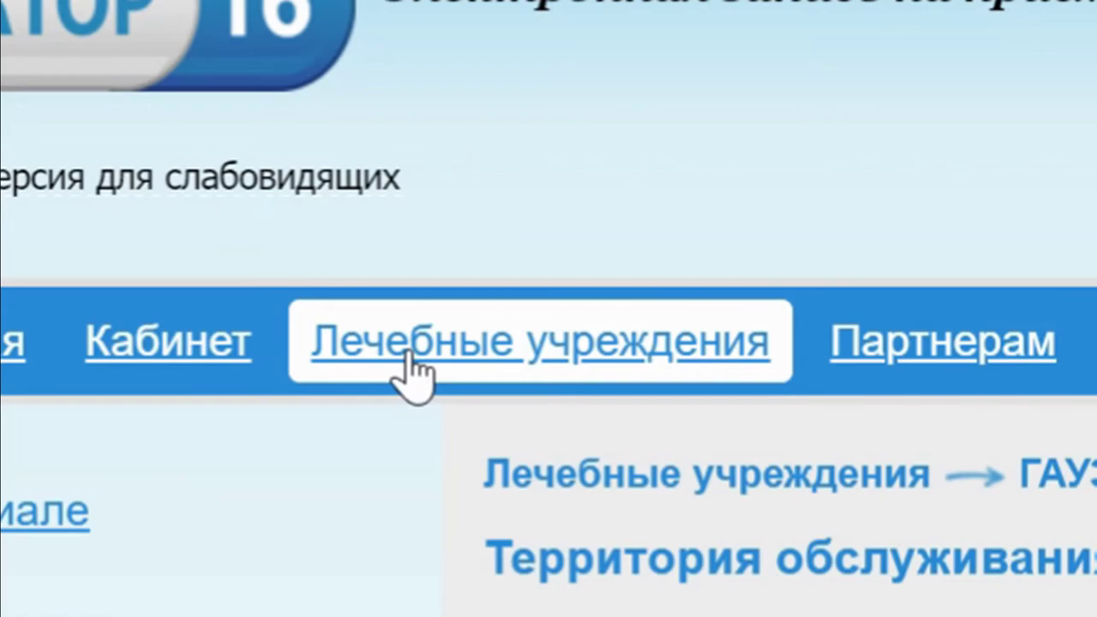
click(410, 353)
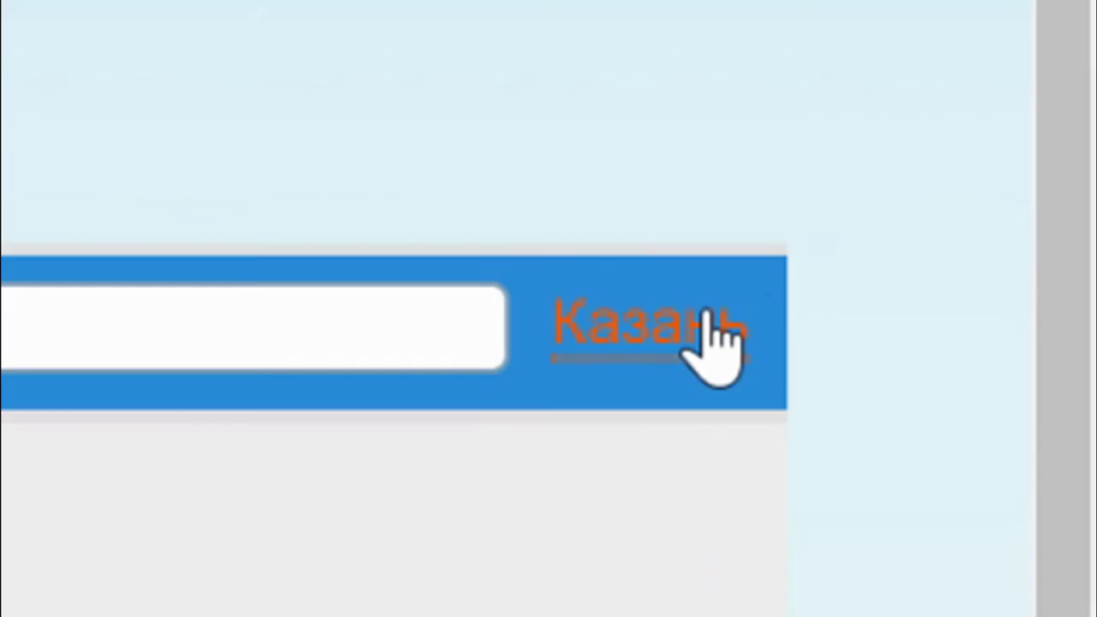
click(1020, 234)
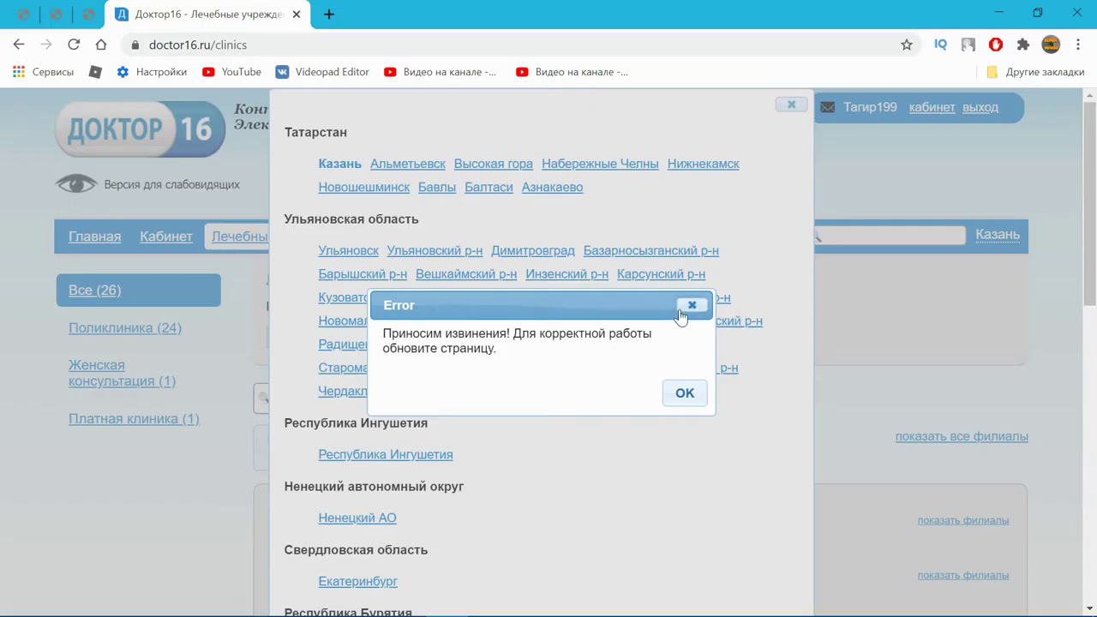
click(692, 306)
click(550, 188)
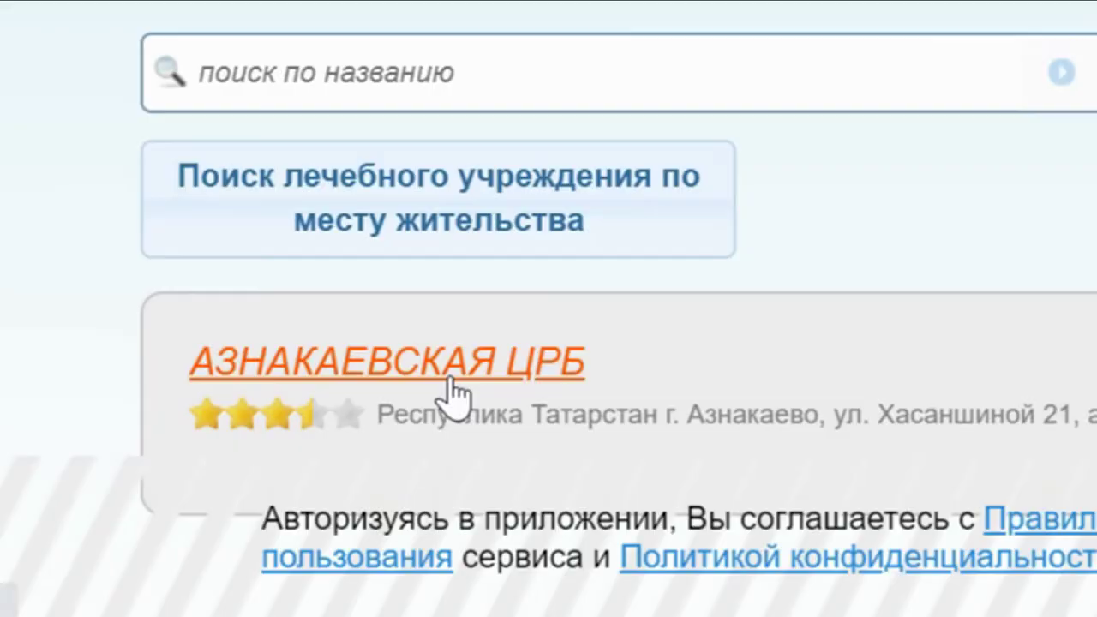
- Open the АЗНАКАЕВСКАЯ ЦРБ hospital and bring up the appointment schedule of its Главное здание branch
click(401, 505)
scroll(425, 463, down, 2)
scroll(431, 437, down, 2)
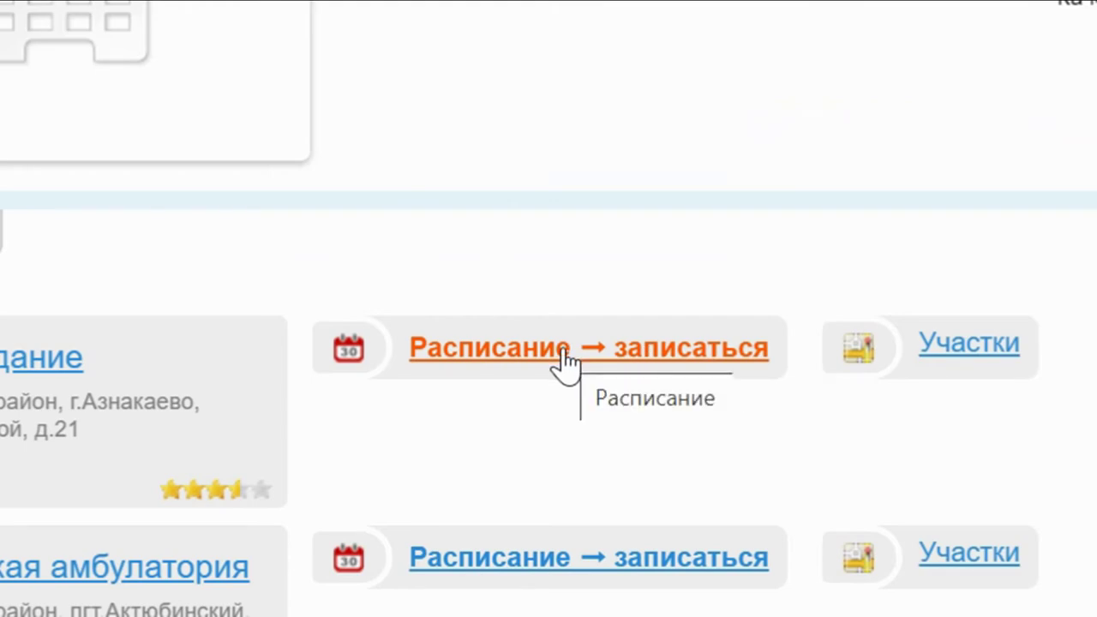
click(565, 360)
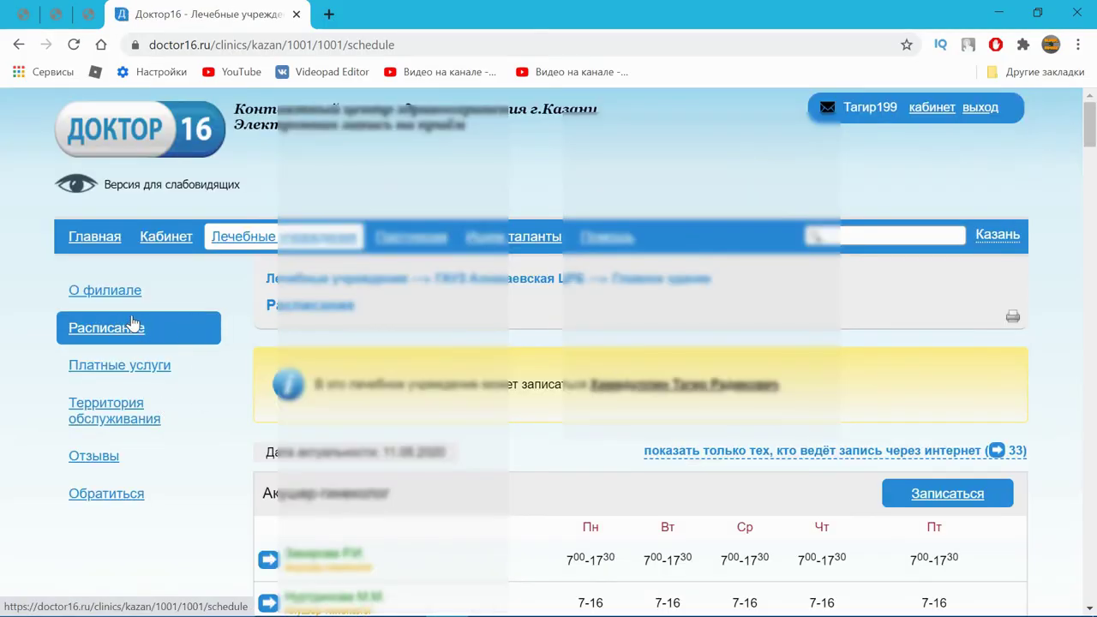
- Find the Педиатр участковый section in the schedule and start a booking with its first listed doctor for the registered patient
scroll(423, 326, down, 7)
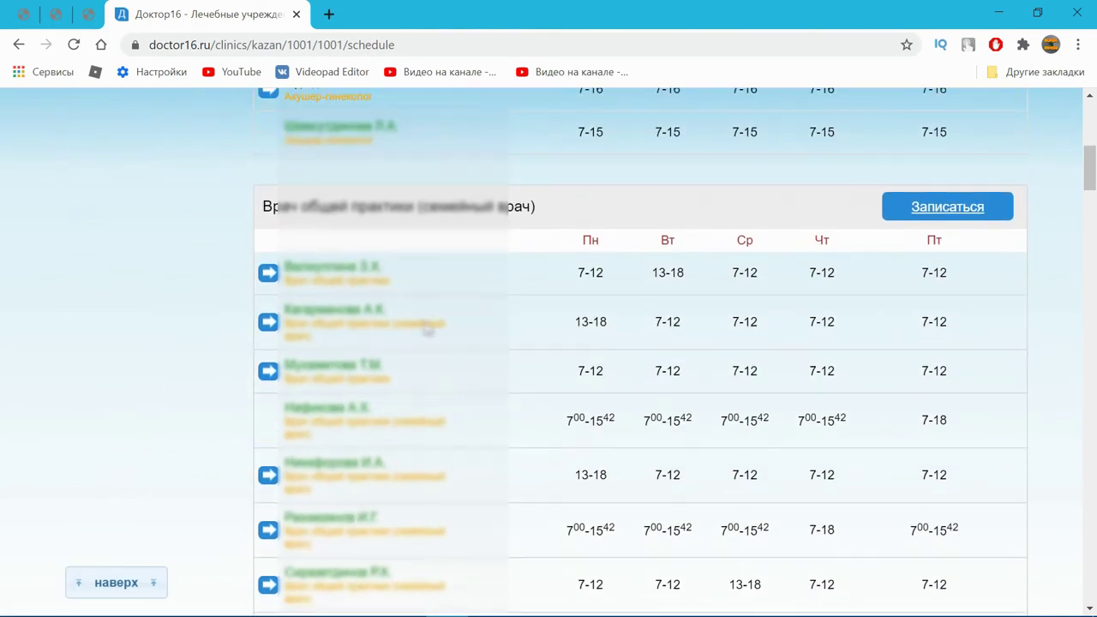
scroll(426, 318, down, 12)
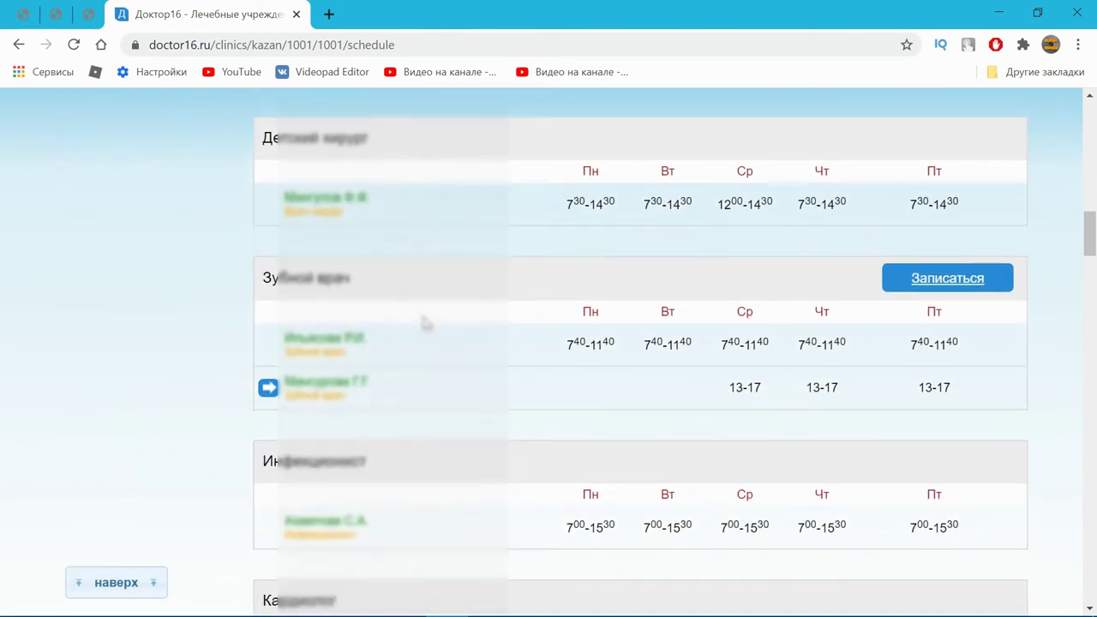
scroll(426, 323, down, 14)
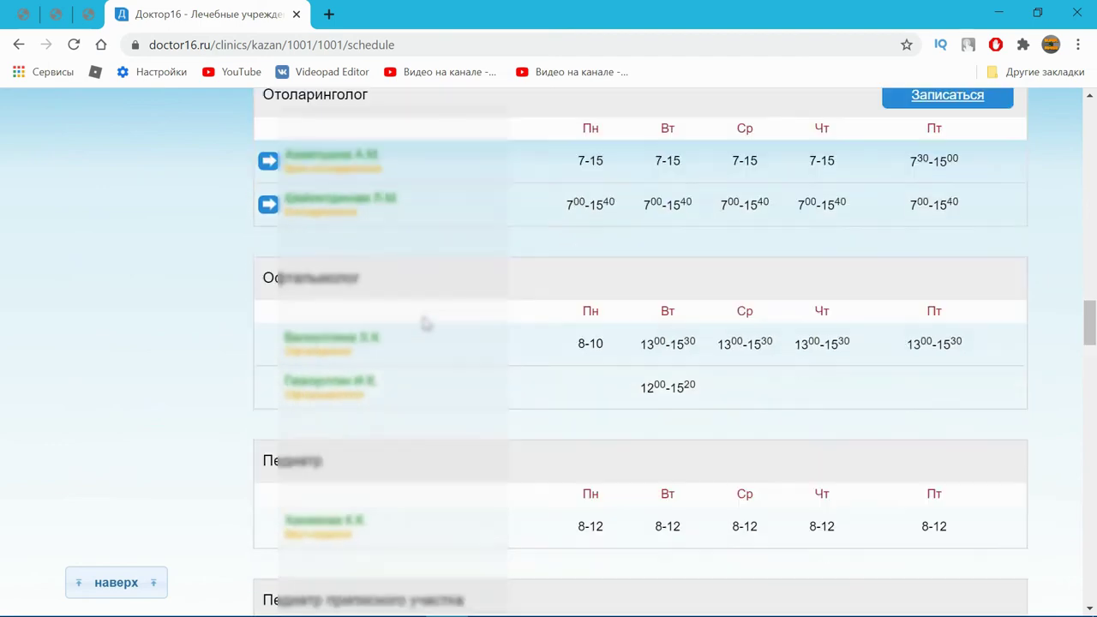
scroll(425, 323, down, 3)
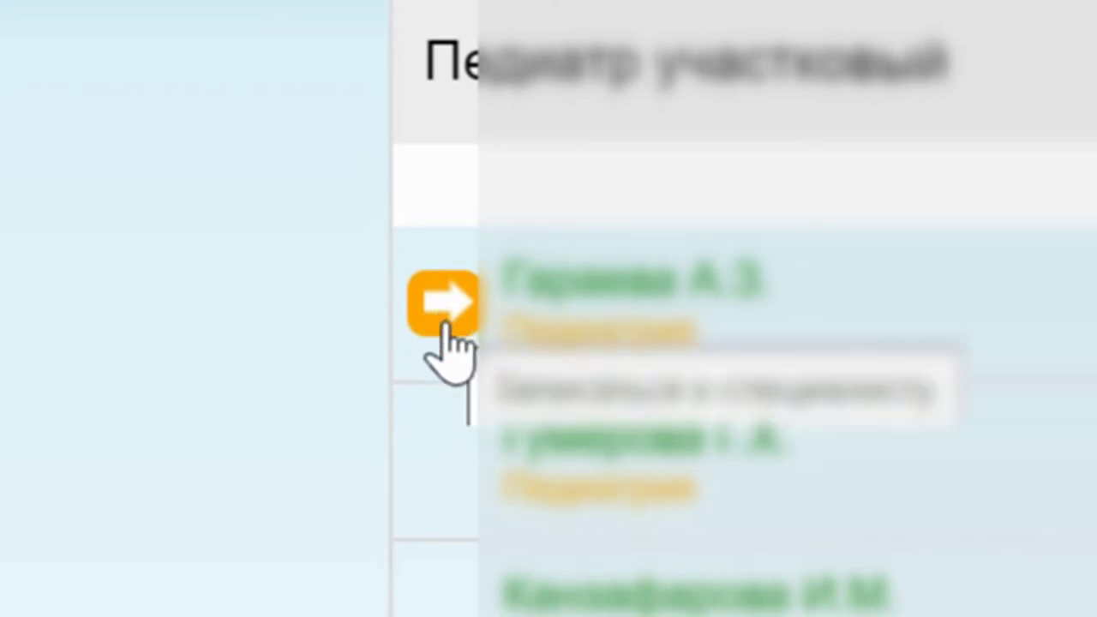
click(441, 304)
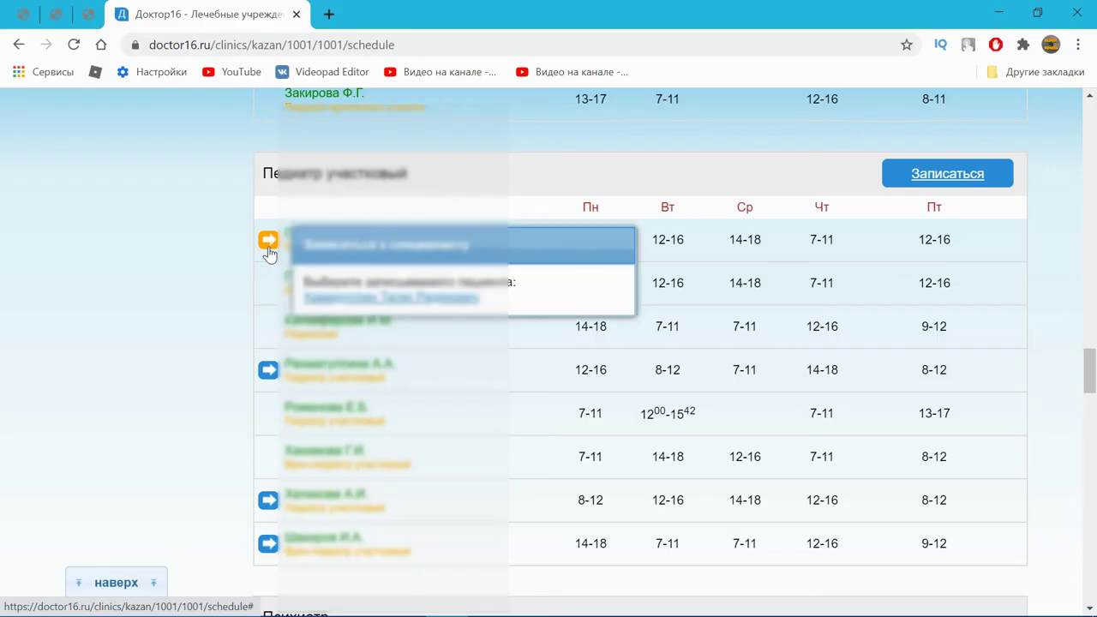
click(330, 298)
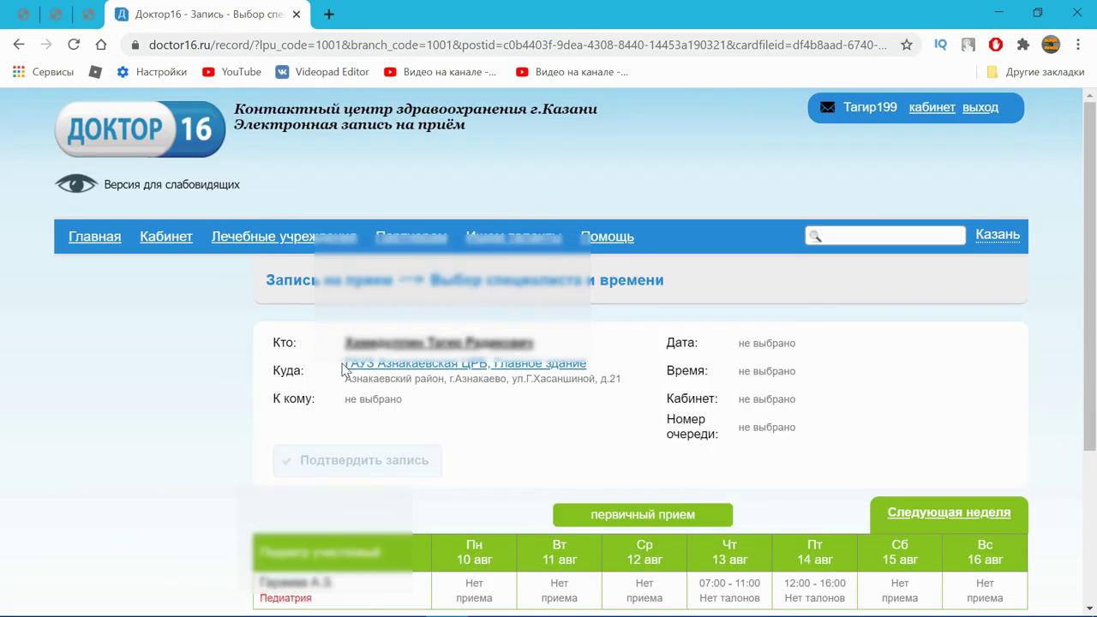
- Examine the district pediatrician's weekly table day by day for reception hours and available appointment slots
scroll(347, 368, down, 1)
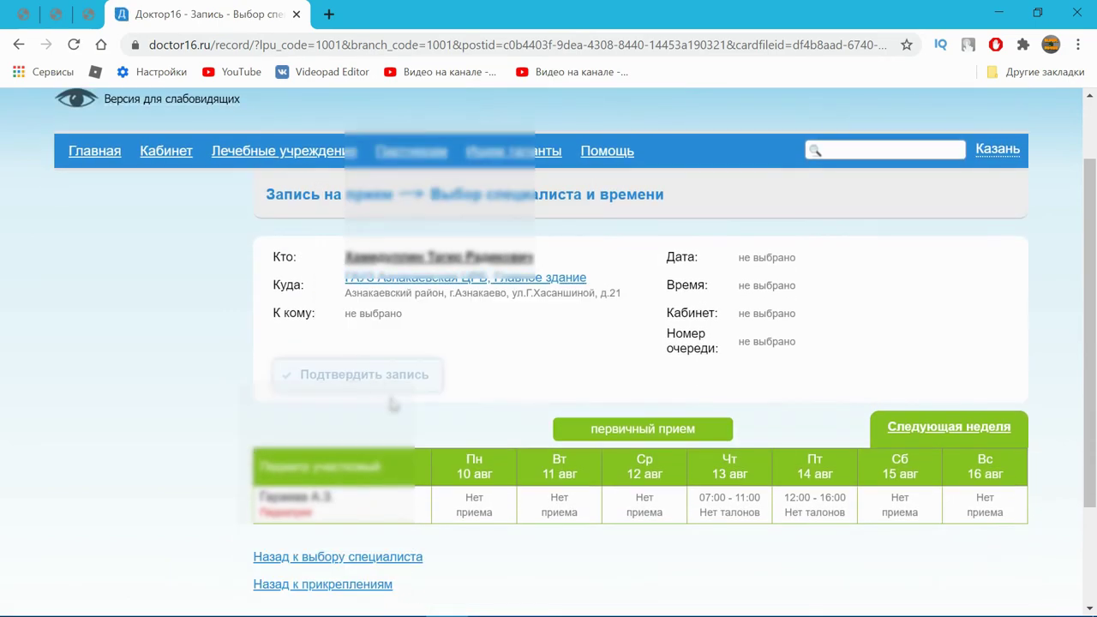
scroll(531, 512, down, 1)
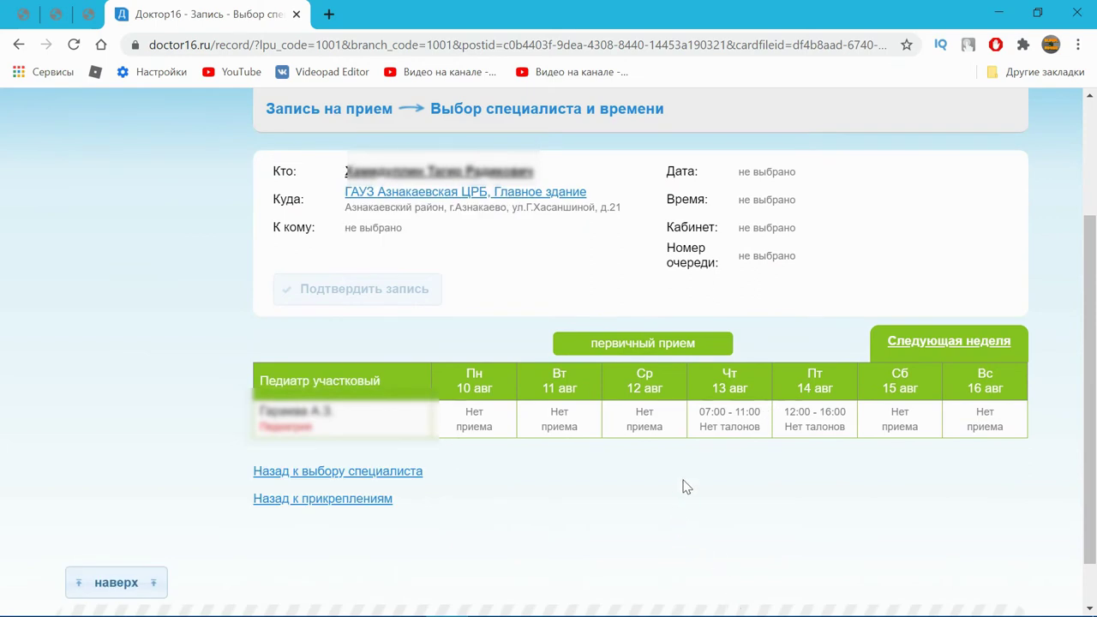
drag(471, 414, 566, 424)
double_click(507, 449)
click(537, 424)
click(598, 455)
drag(628, 412, 772, 435)
click(673, 456)
click(771, 437)
drag(791, 429, 849, 432)
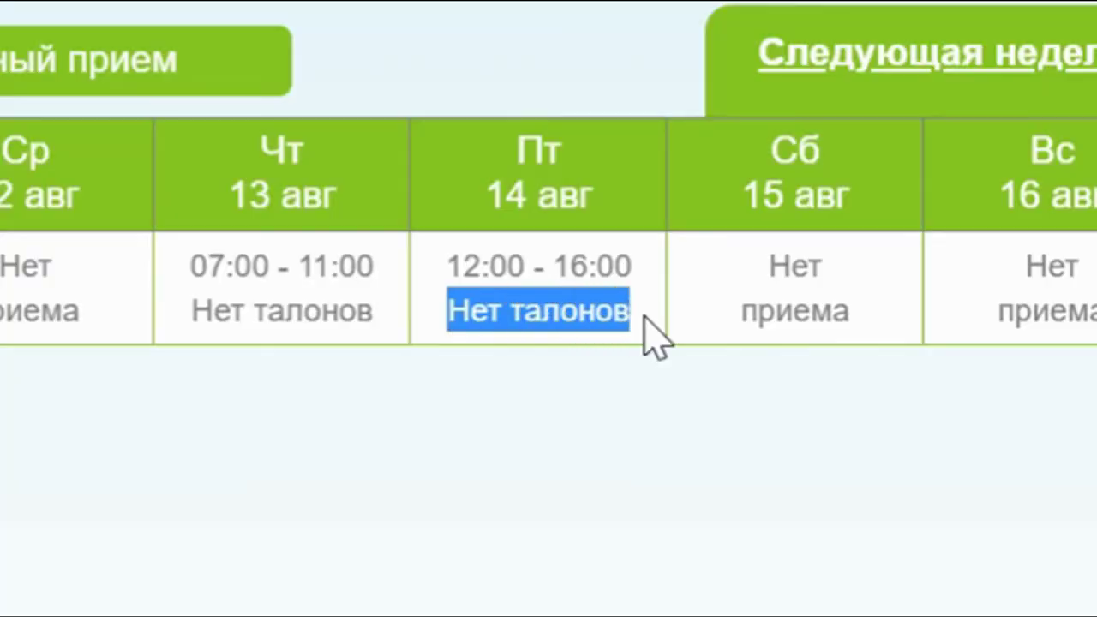
click(826, 457)
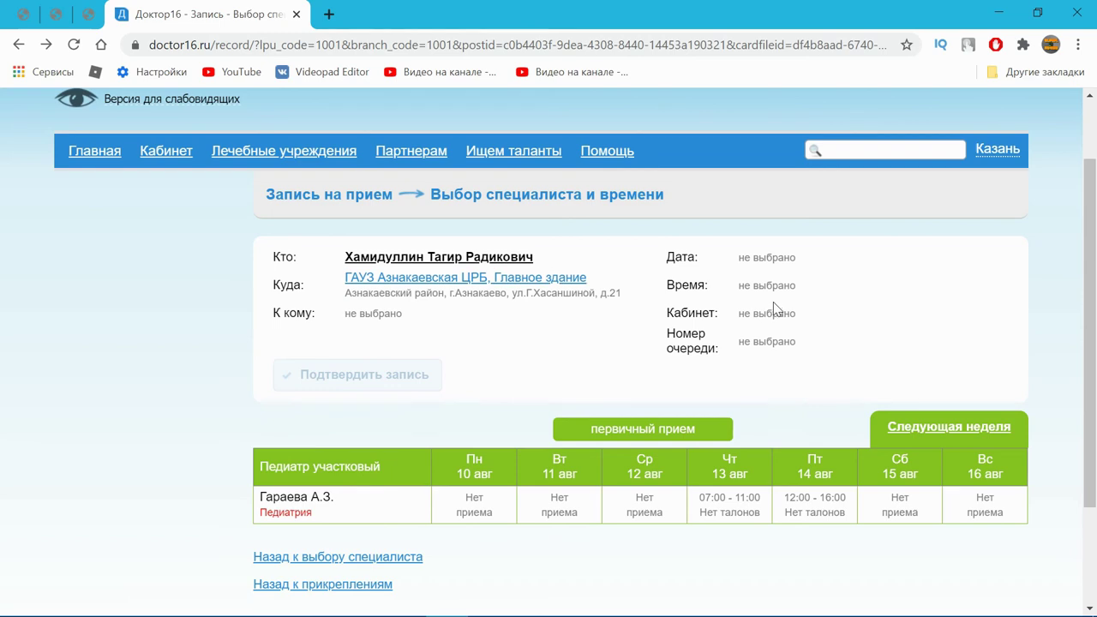
- Go to the personal Кабинет, open the patient's card and review the booking details under Записи на прием
scroll(771, 302, up, 1)
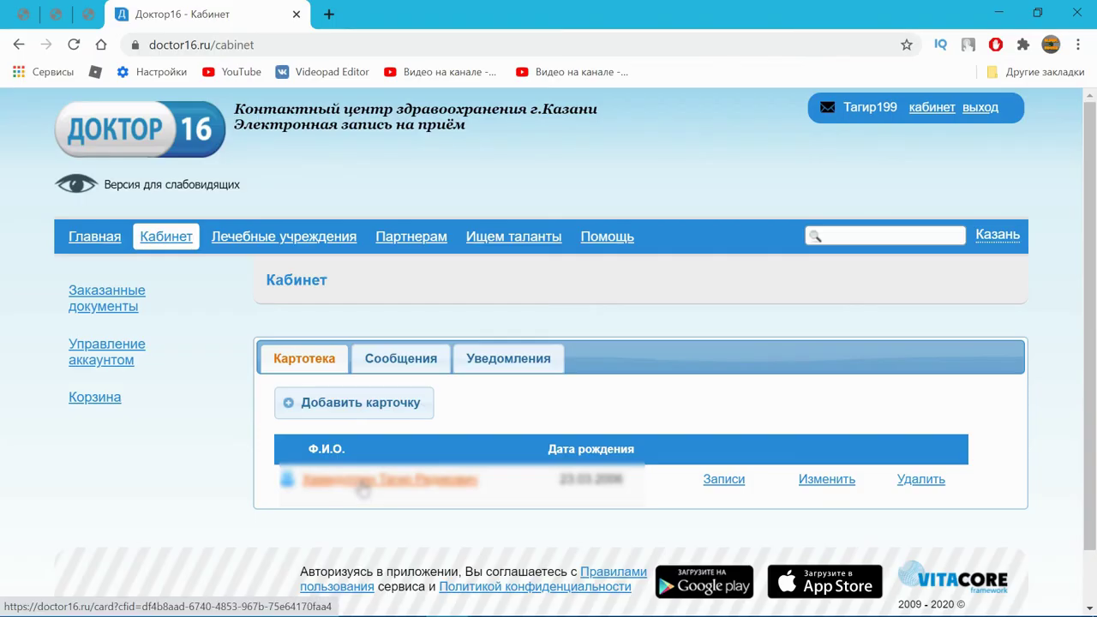
click(360, 484)
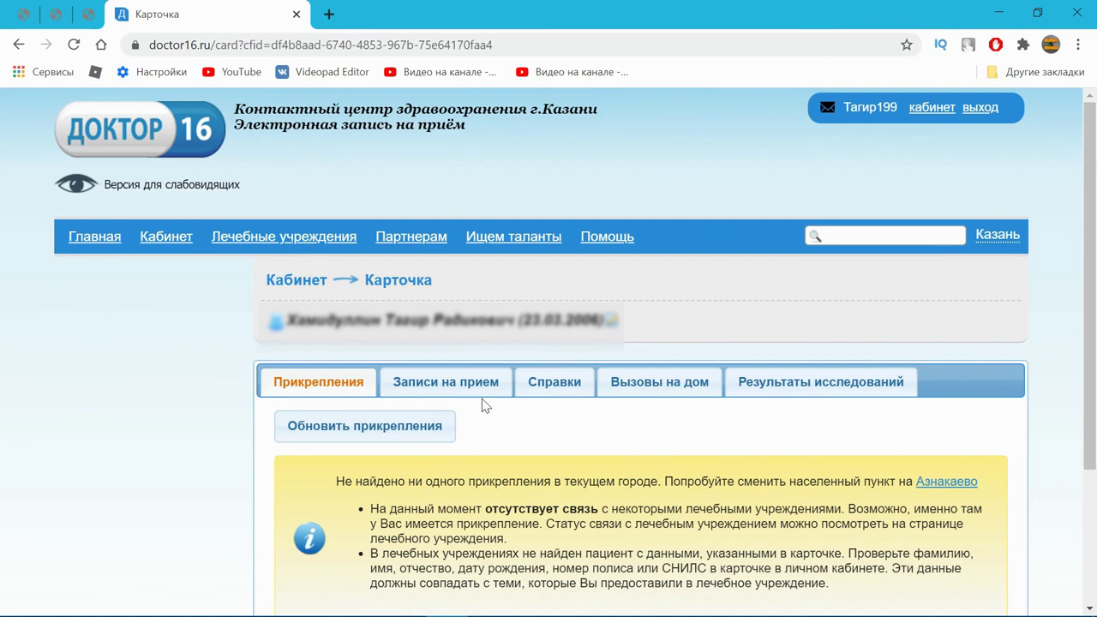
click(483, 382)
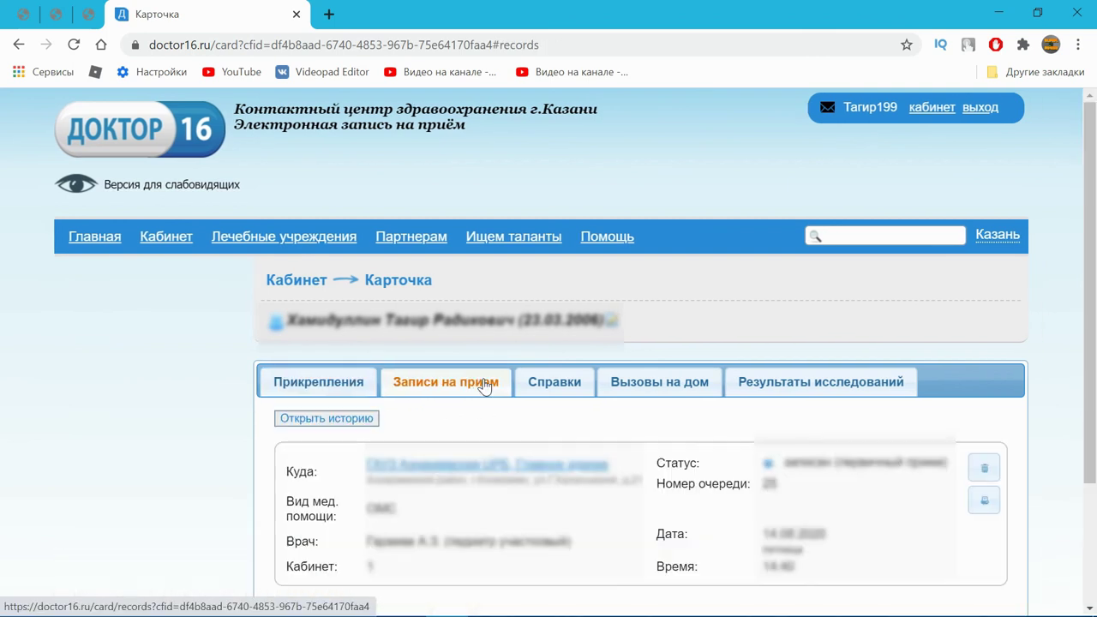
scroll(483, 383, down, 1)
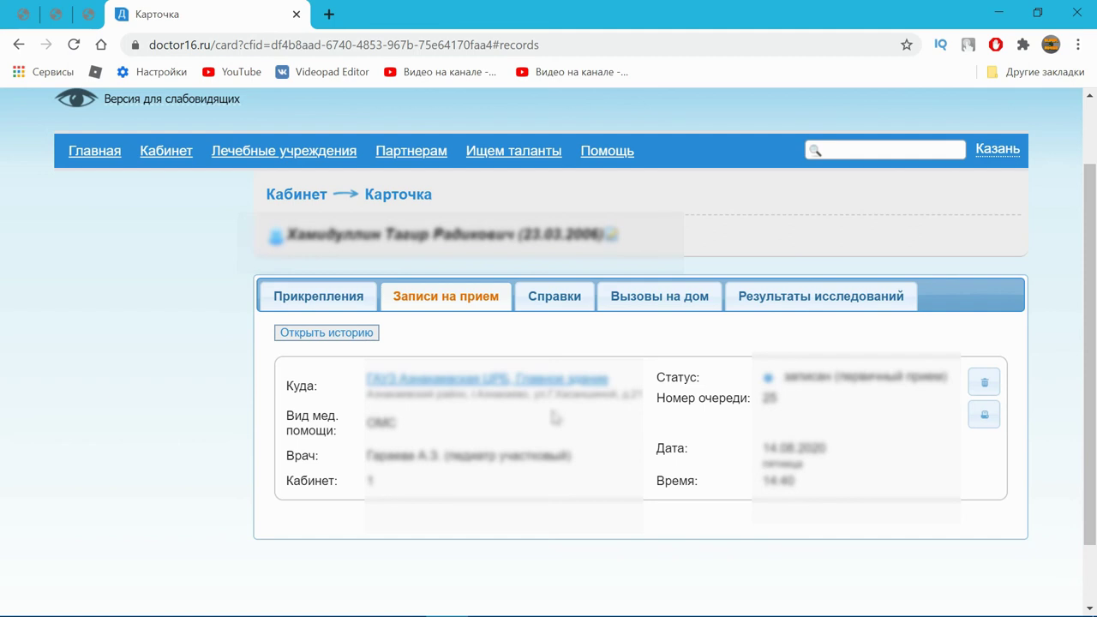
scroll(553, 417, up, 1)
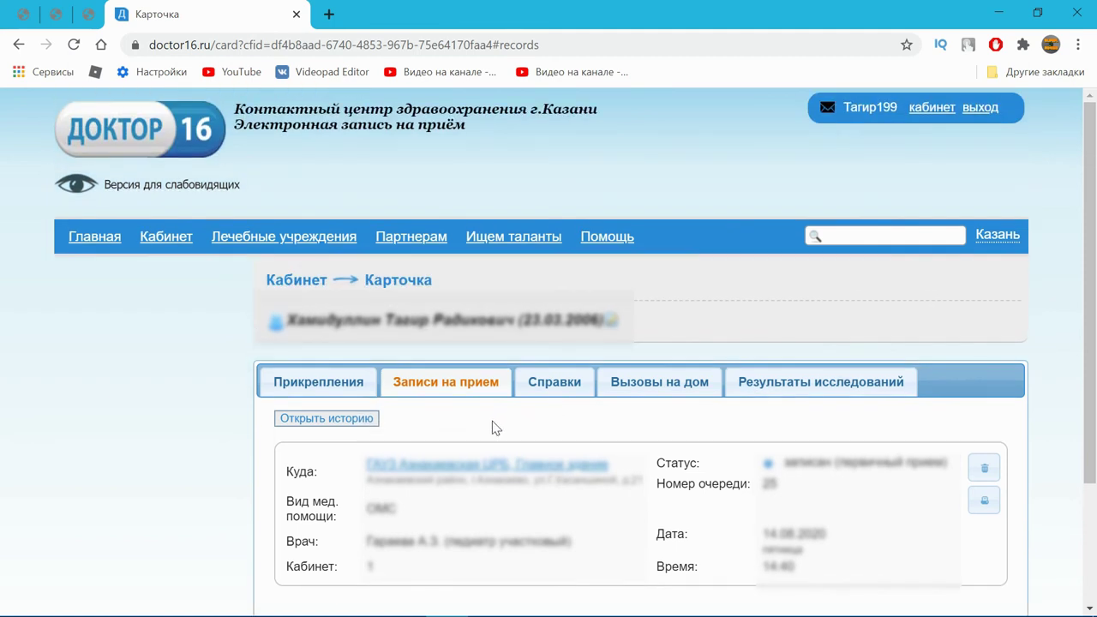